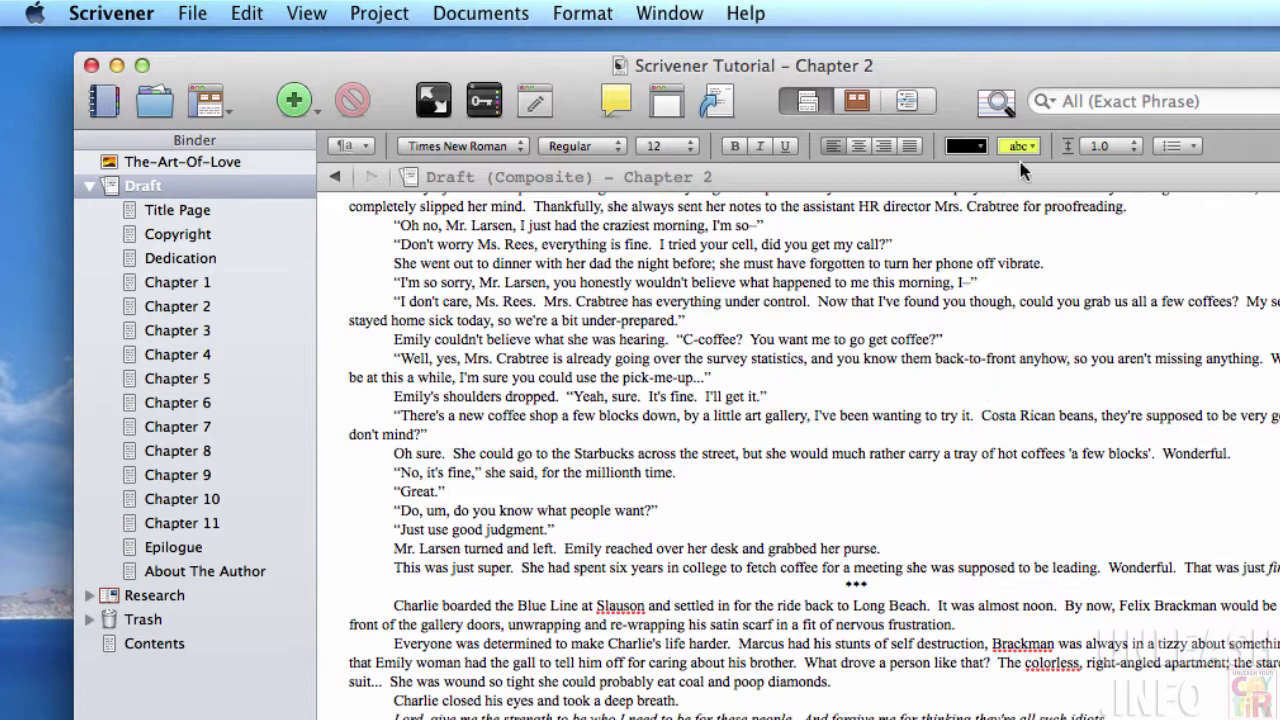
Step: Run a project search for 'Brackman' and scroll through the highlighted hits in Chapter 2
left_click(1084, 100)
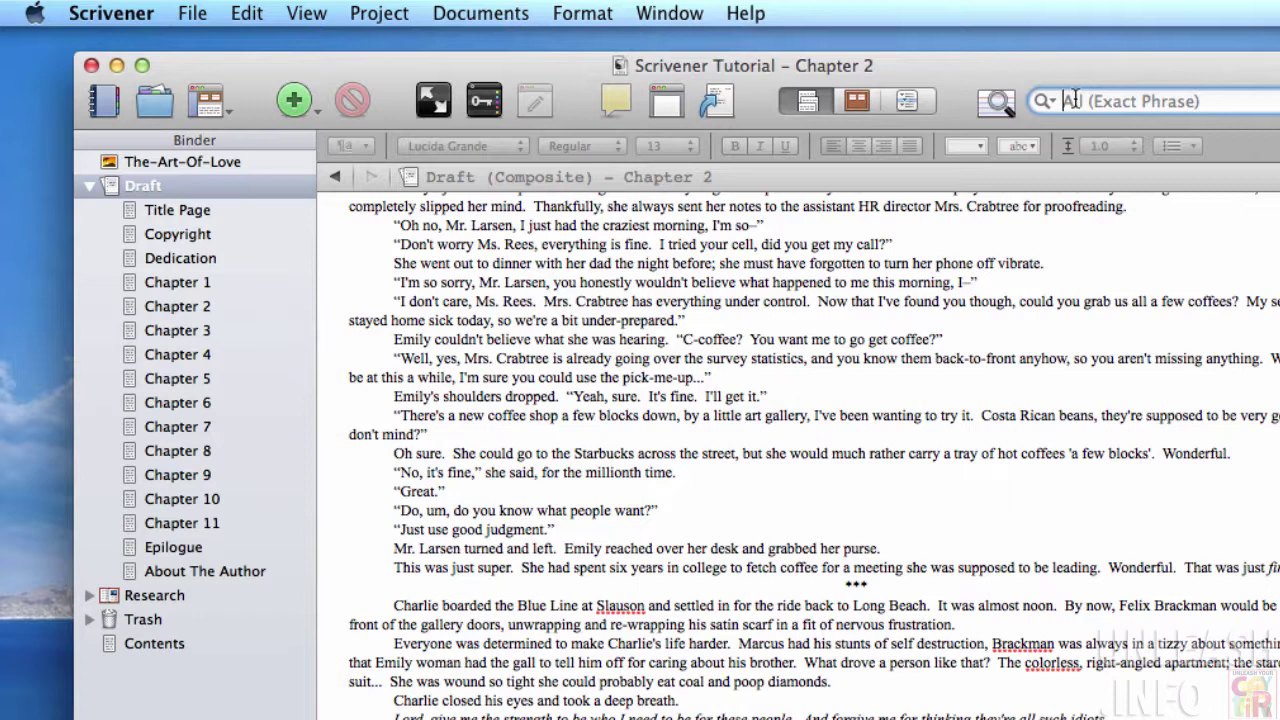
type("Bra")
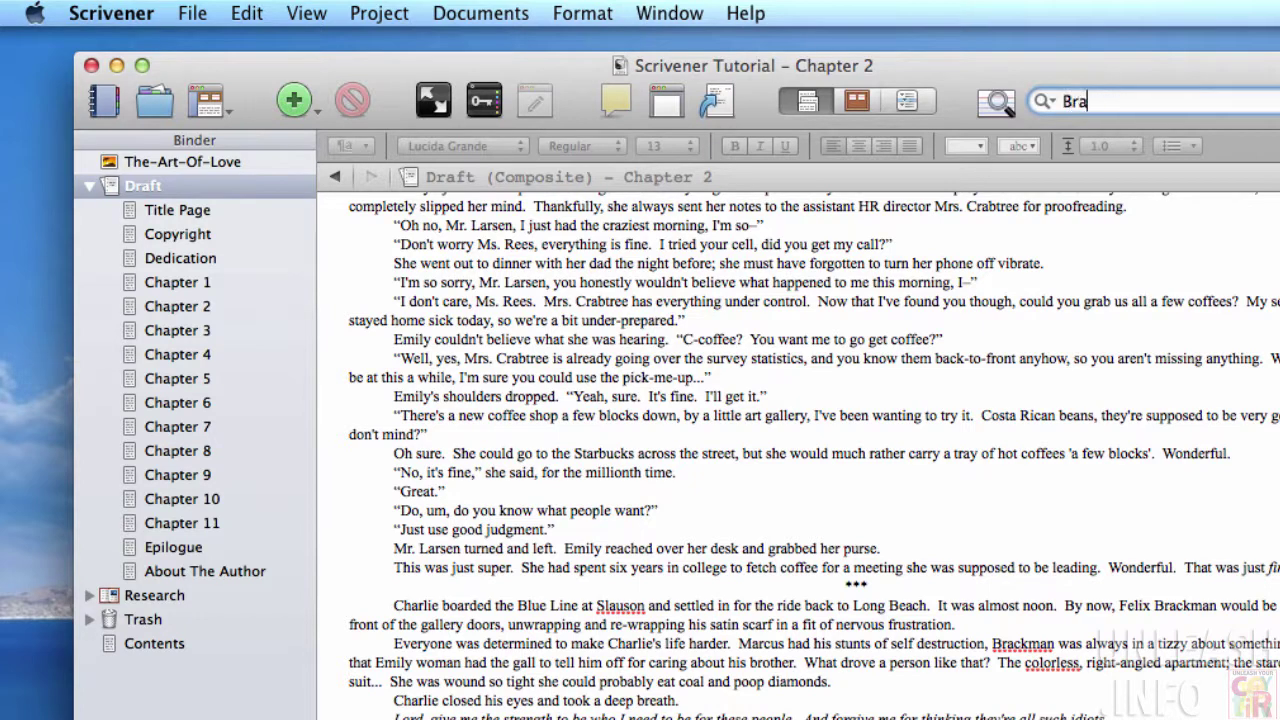
type("ckman")
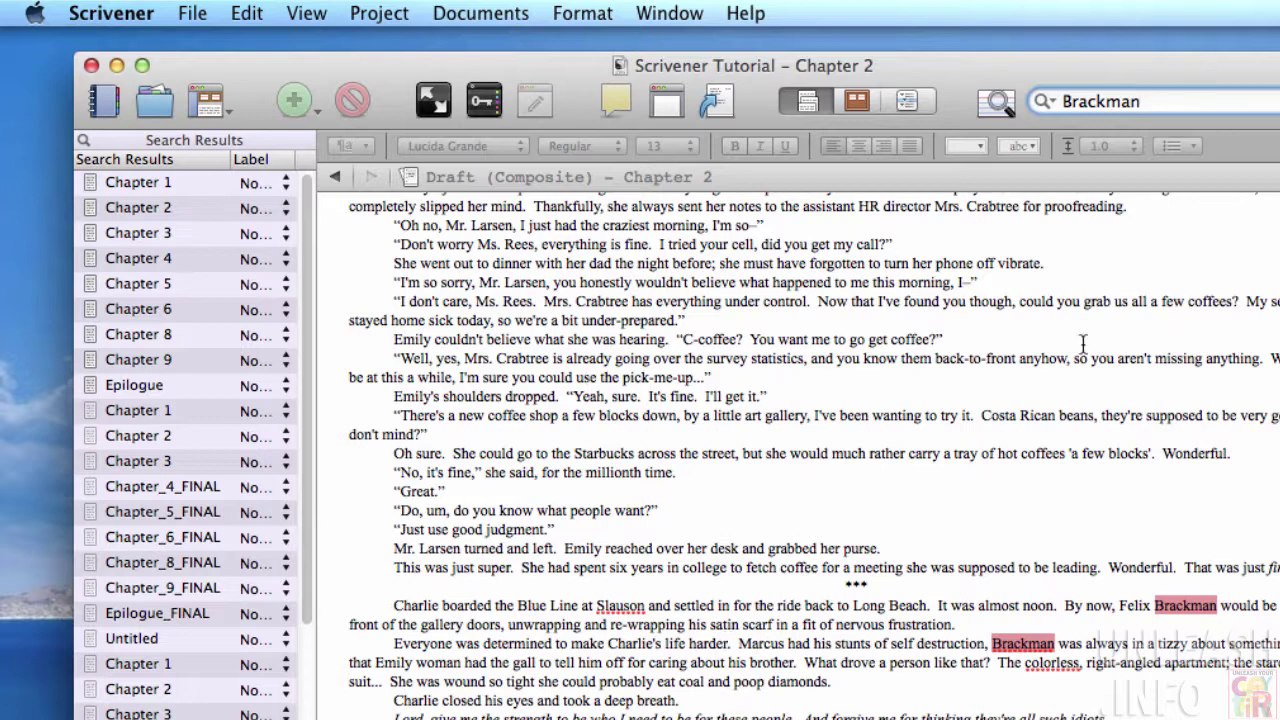
scroll(708, 672, "down", 5)
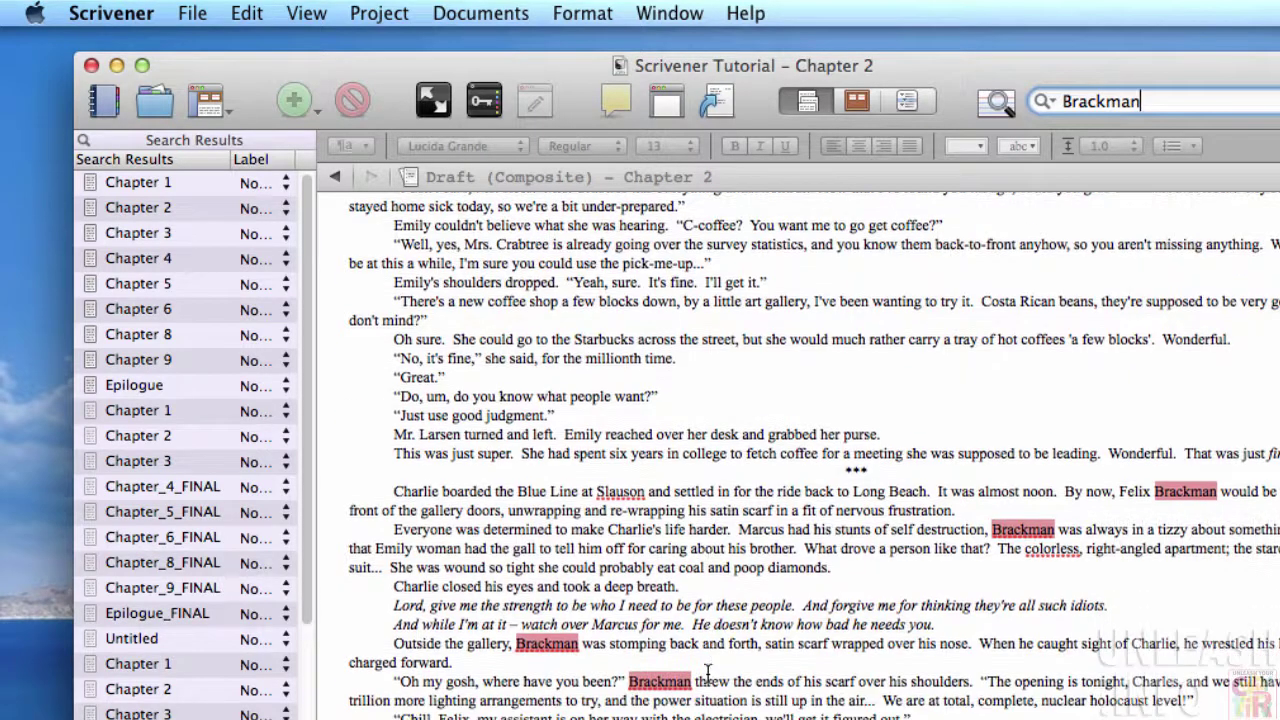
scroll(708, 672, "down", 3)
scroll(712, 673, "down", 2)
scroll(720, 675, "down", 2)
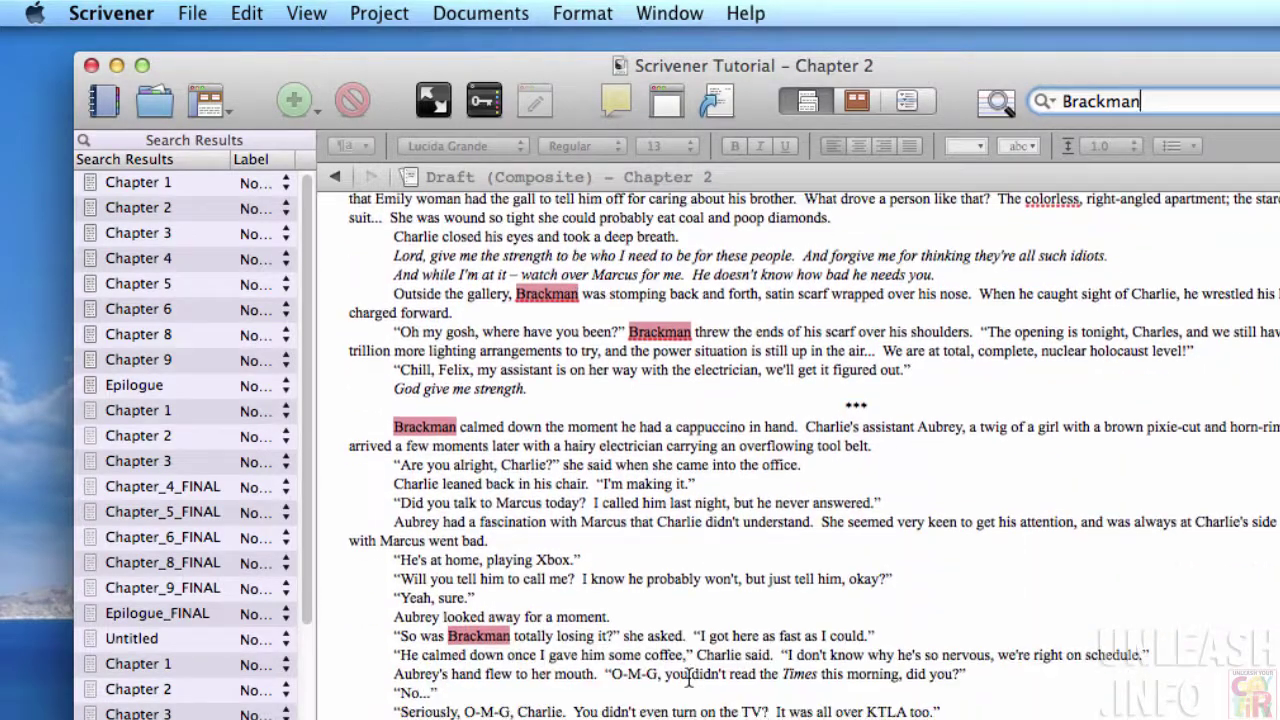
scroll(731, 677, "down", 2)
scroll(731, 677, "down", 3)
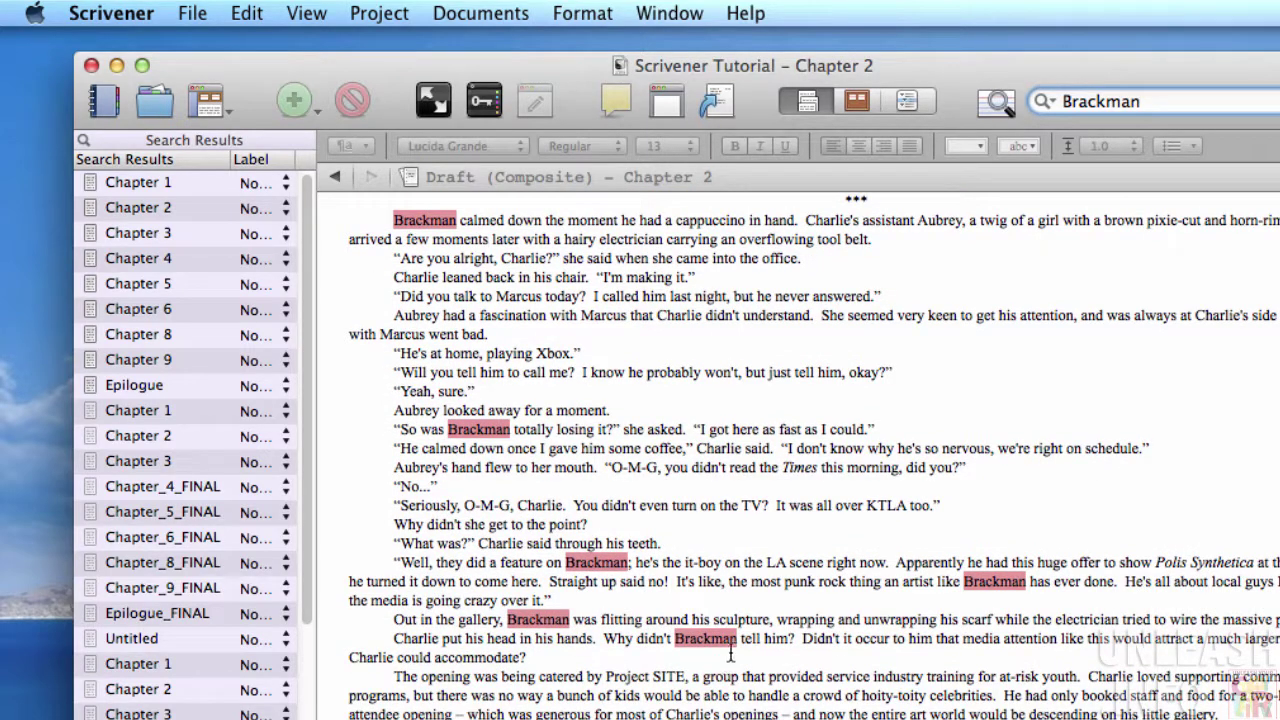
Step: Check the Brackman hits in the Epilogue and Chapter 6, then clear the search field
left_click(132, 390)
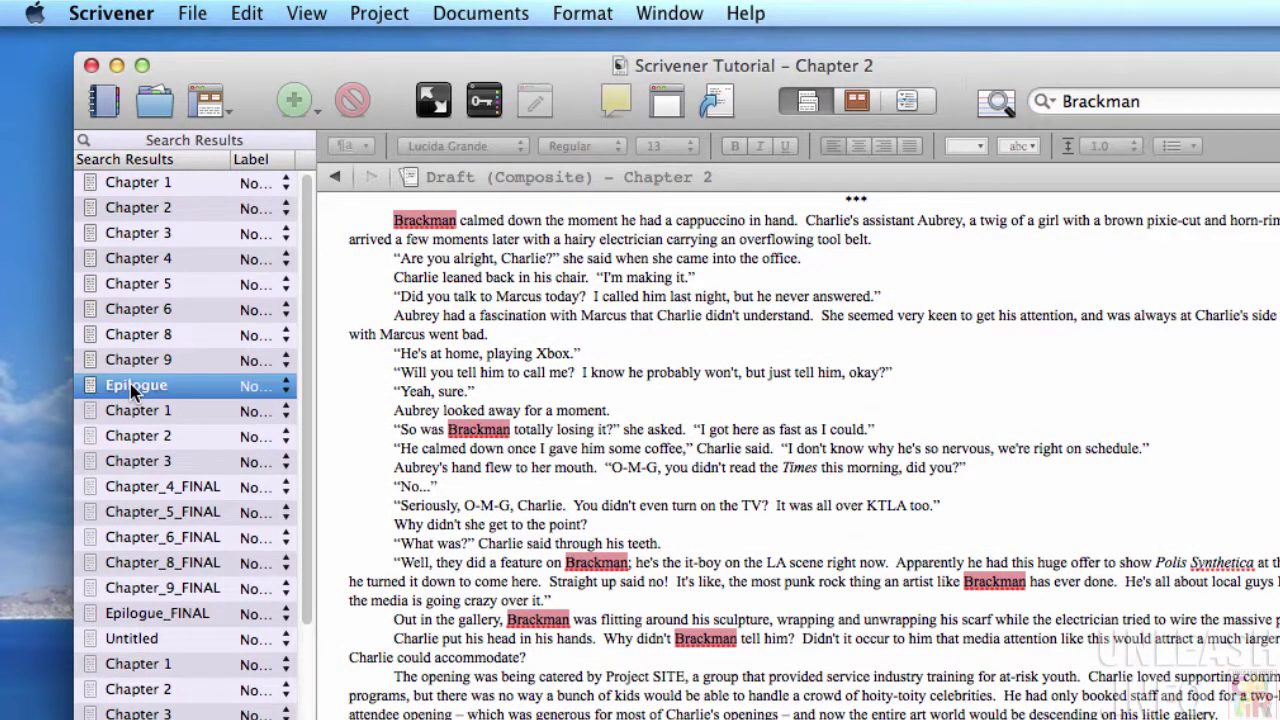
left_click(150, 312)
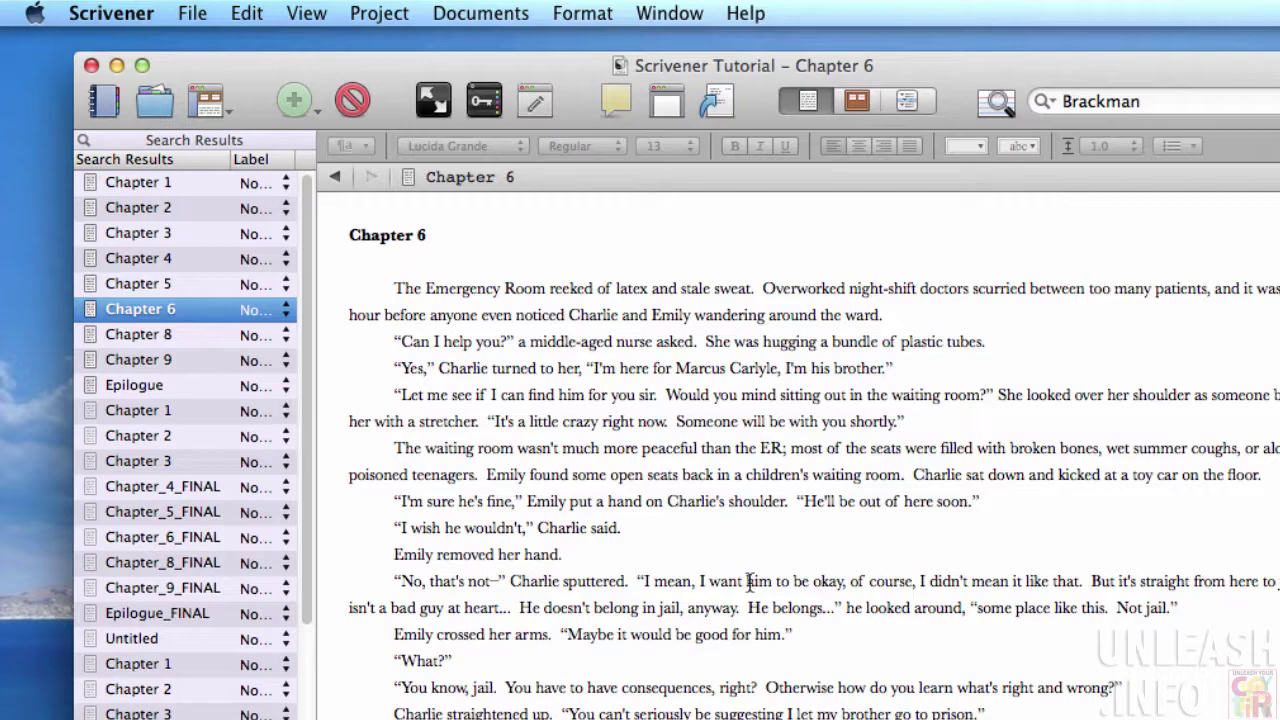
scroll(748, 583, "down", 4)
scroll(689, 577, "down", 4)
scroll(689, 577, "down", 7)
scroll(694, 583, "down", 3)
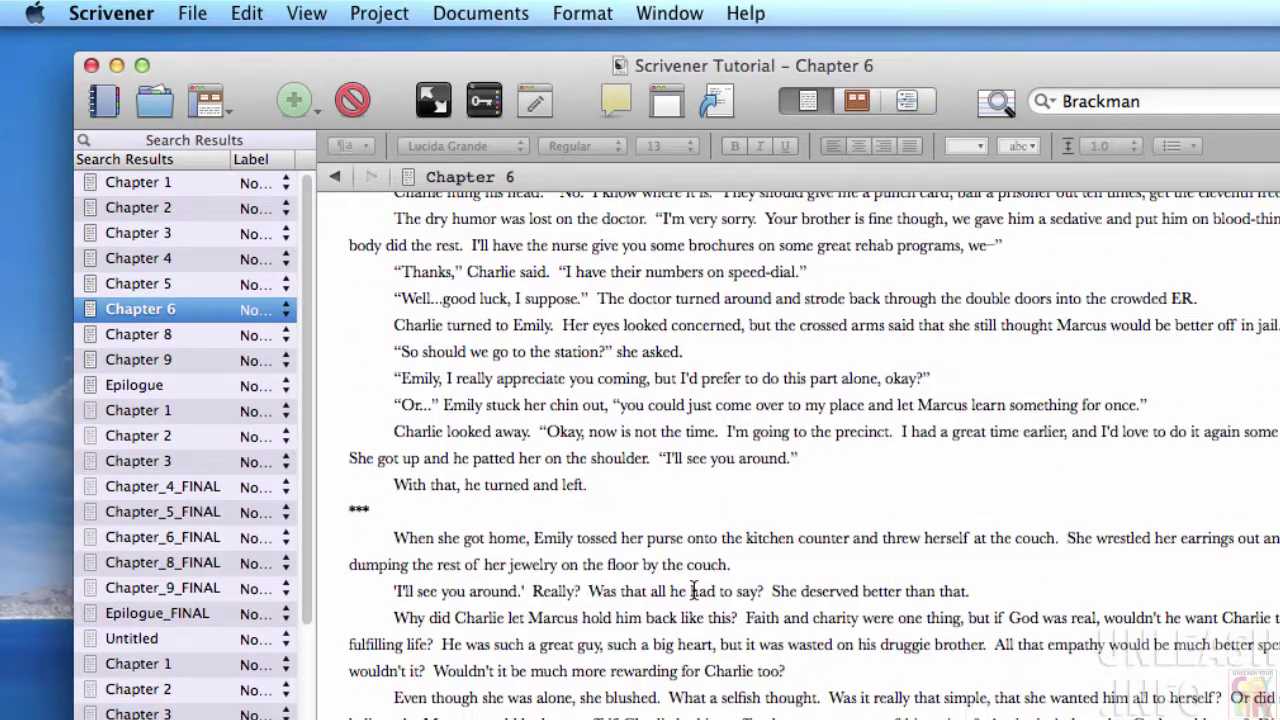
scroll(693, 590, "down", 3)
scroll(694, 606, "down", 7)
scroll(690, 610, "down", 3)
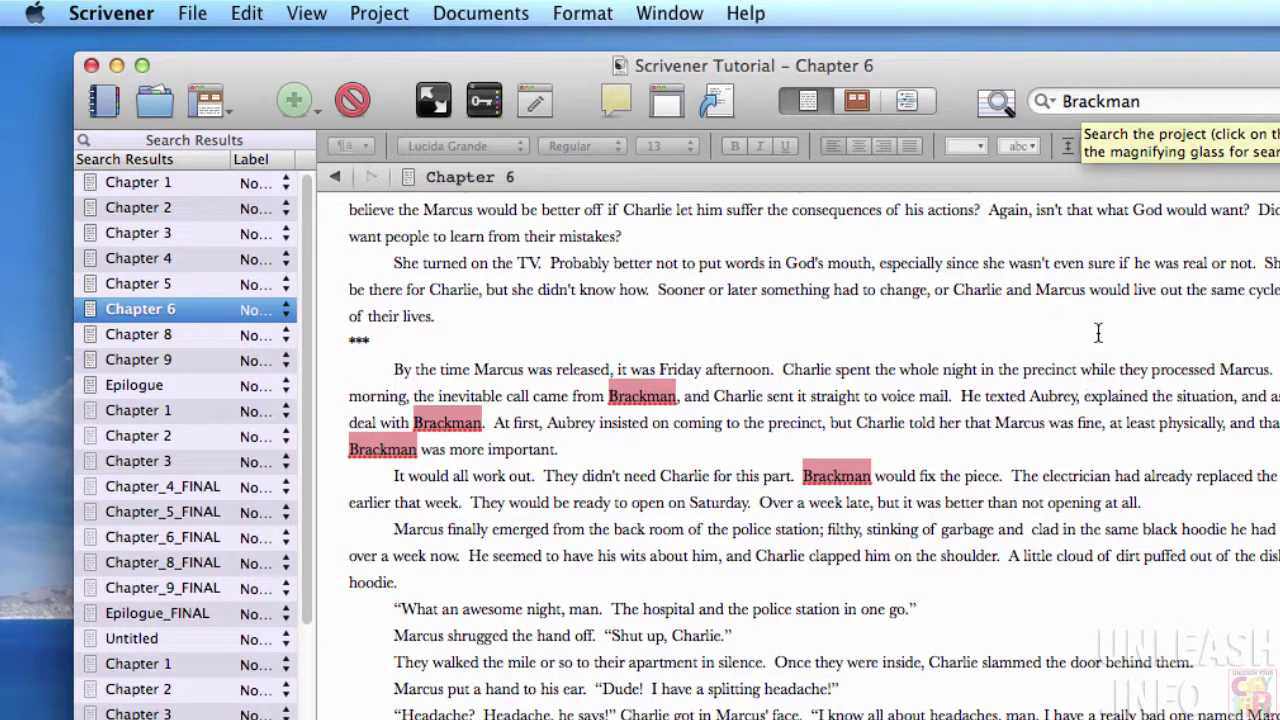
left_click(1096, 101)
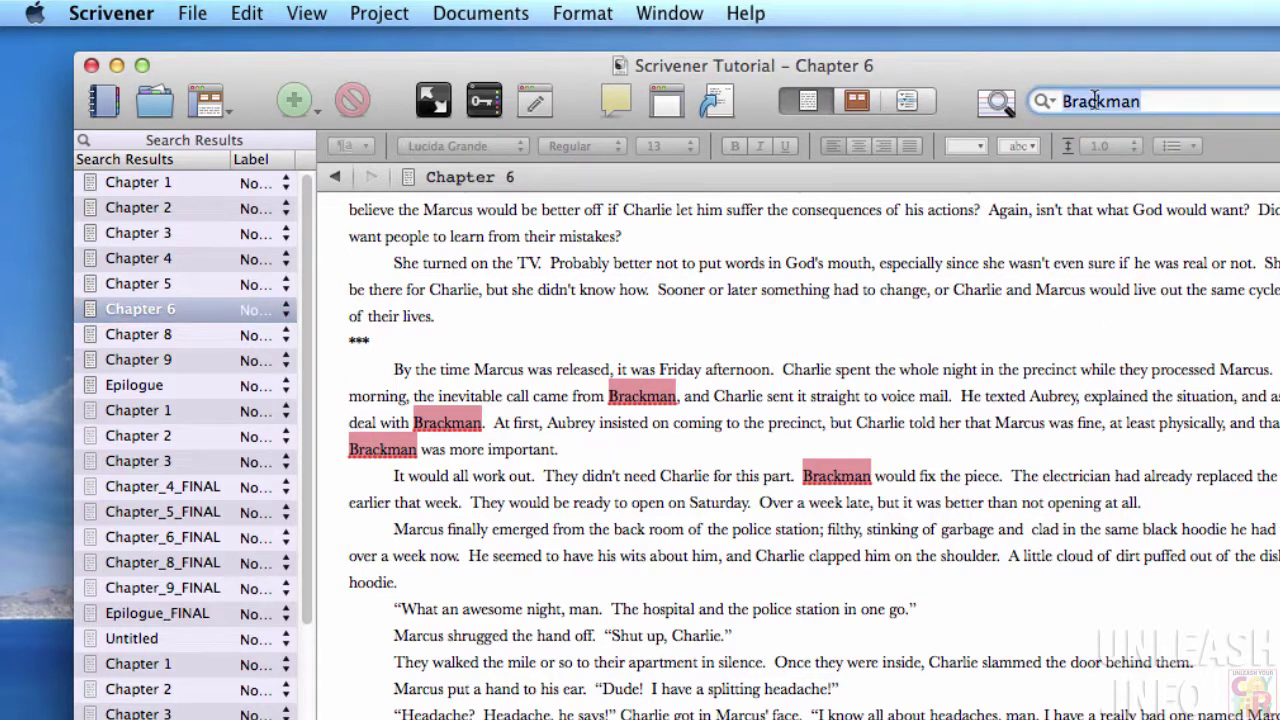
key("BackSpace")
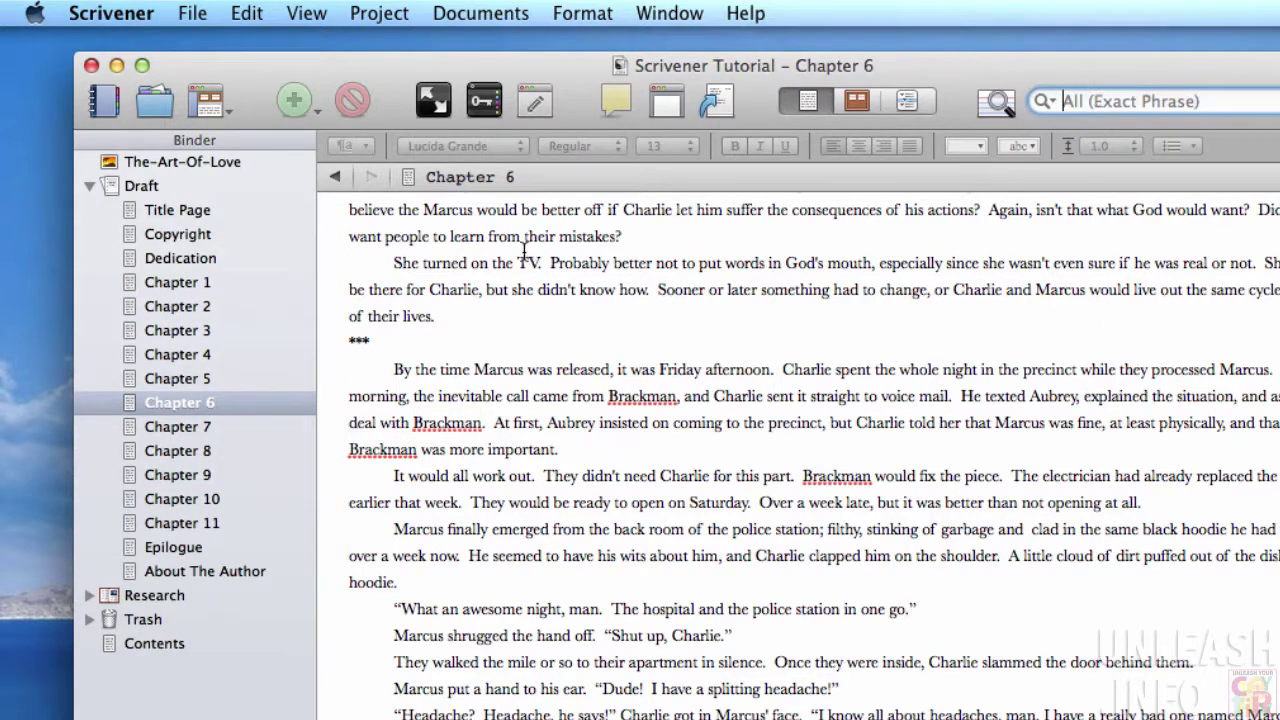
Step: Load the whole Draft as one composite and bring up the Find and Replace window
left_click(168, 190)
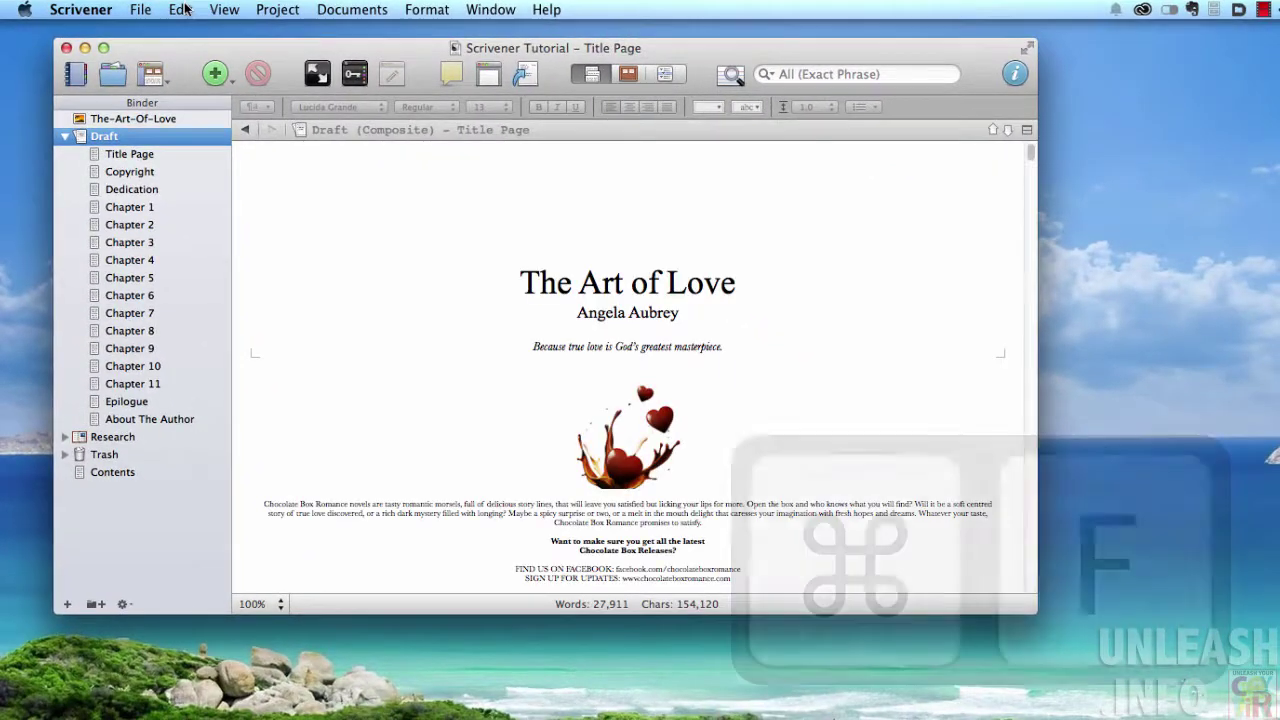
left_click(185, 9)
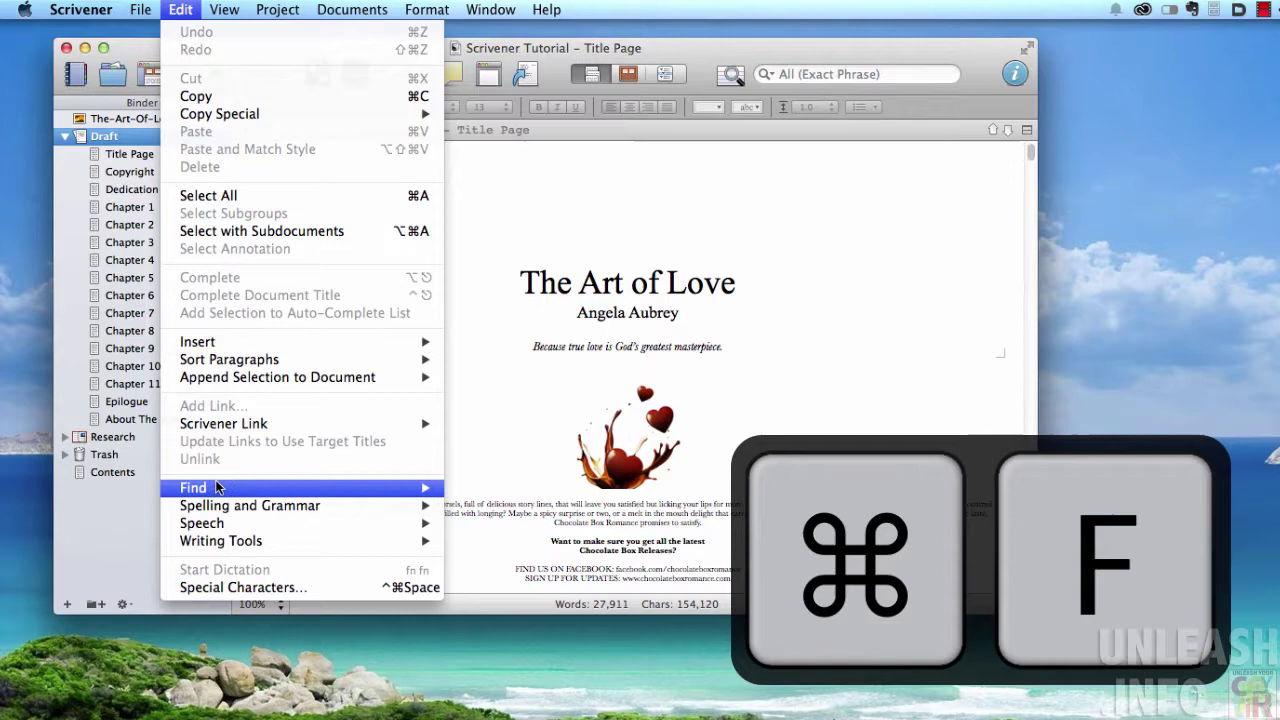
mouse_move(193, 487)
left_click(495, 490)
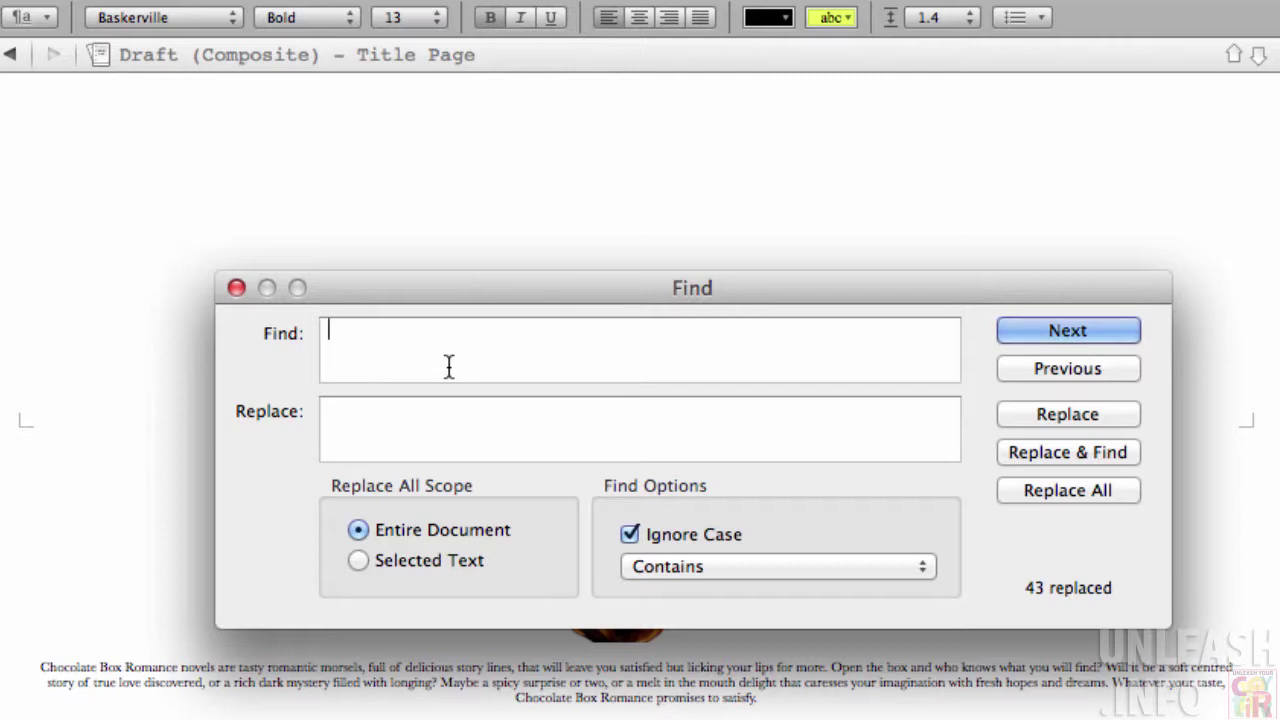
Step: Find 'Brackman' in the draft, stepping from Chapter 1 matches to one in Chapter 2
type("Bra")
type("ckman")
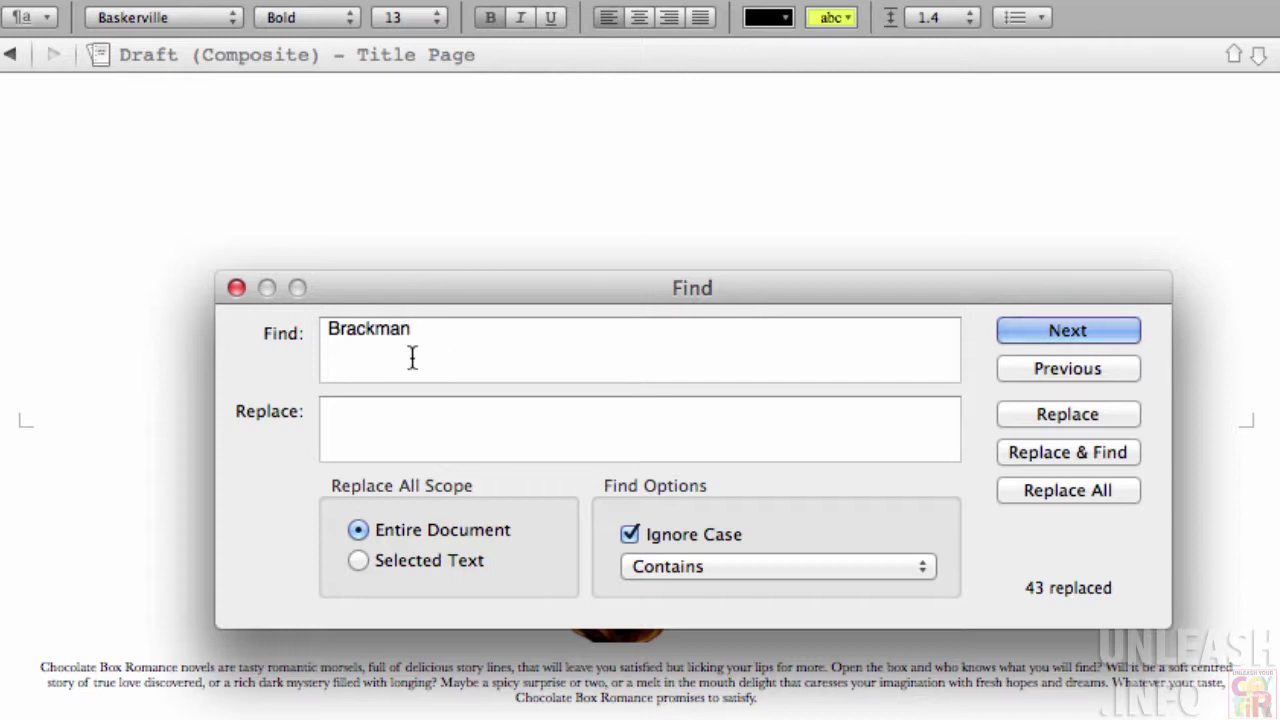
left_click(423, 441)
left_click_drag(742, 283, 759, 264)
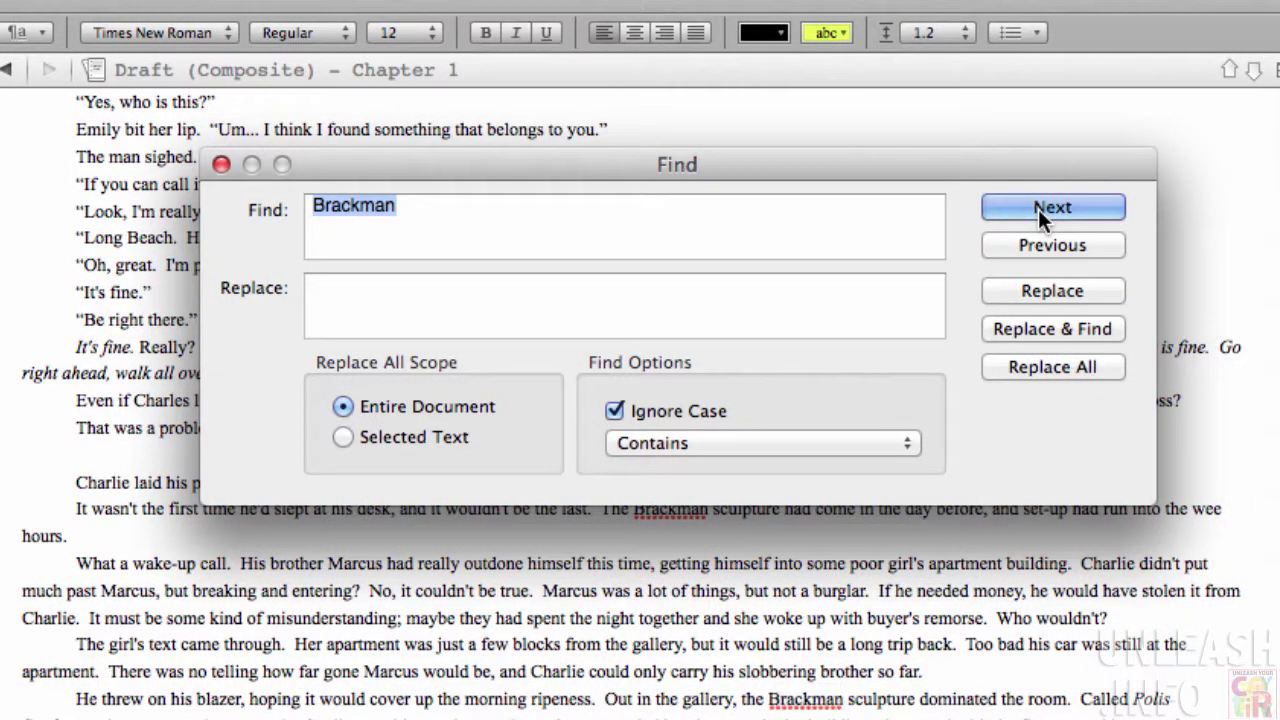
left_click(1038, 209)
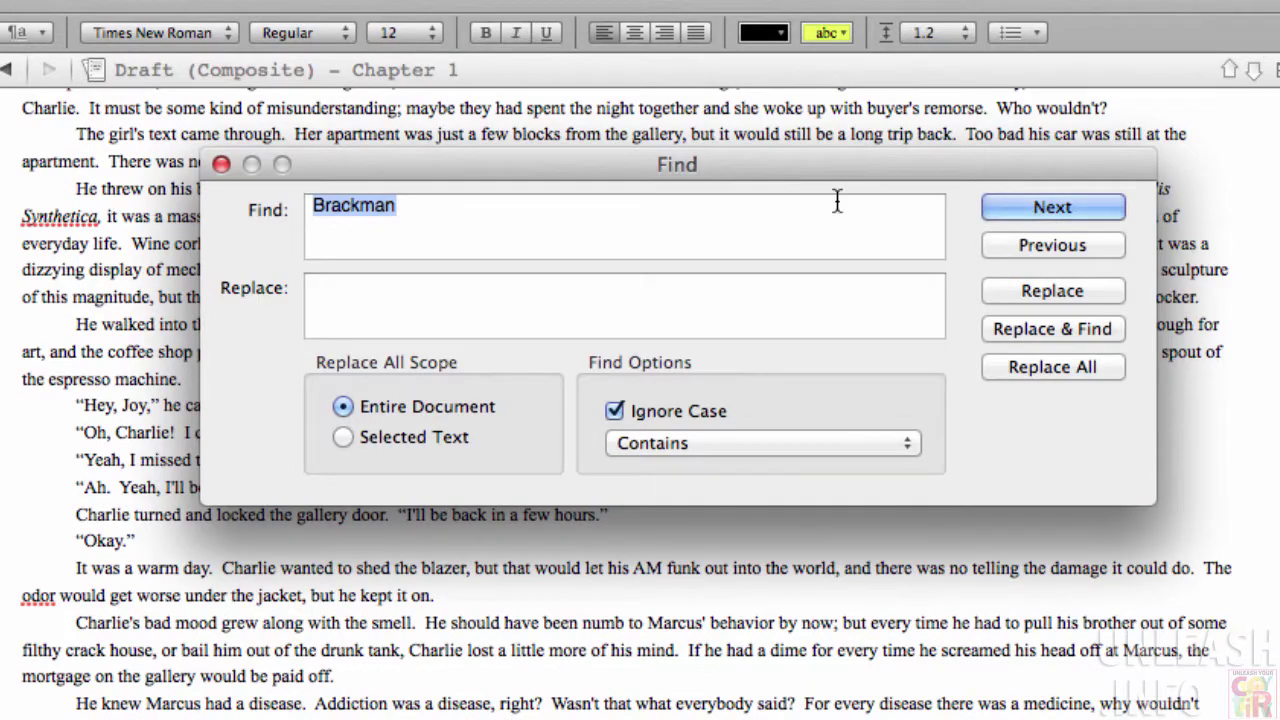
mouse_move(709, 270)
left_mouse_down()
mouse_move(901, 547)
mouse_move(898, 28)
mouse_move(799, 128)
left_mouse_up()
left_click(1110, 57)
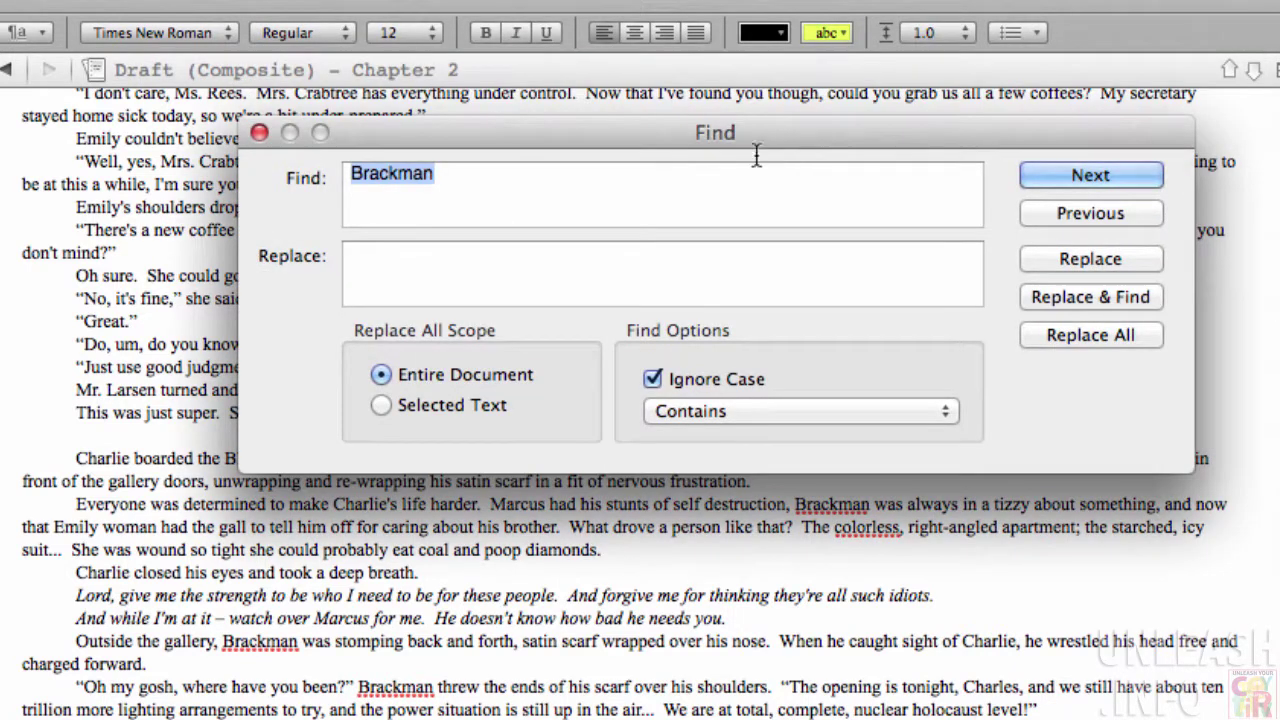
Step: Enter 'Artiste' as the replacement name, fixing a typo
left_click(652, 290)
type("Artis")
type("tsite")
key("BackSpace")
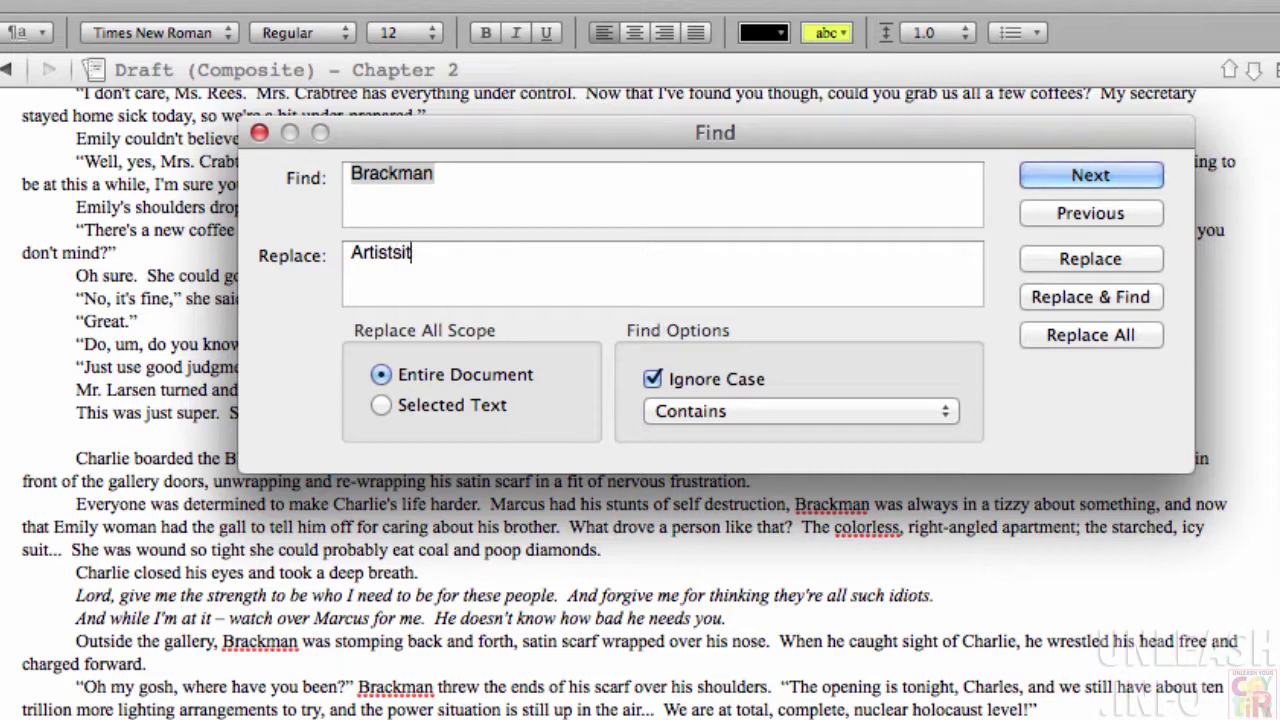
key("BackSpace")
key("BackSpace")
key("BackSpace")
key("BackSpace")
type("te")
mouse_move(1020, 128)
left_mouse_down()
mouse_move(940, 205)
mouse_move(1069, 27)
left_mouse_up()
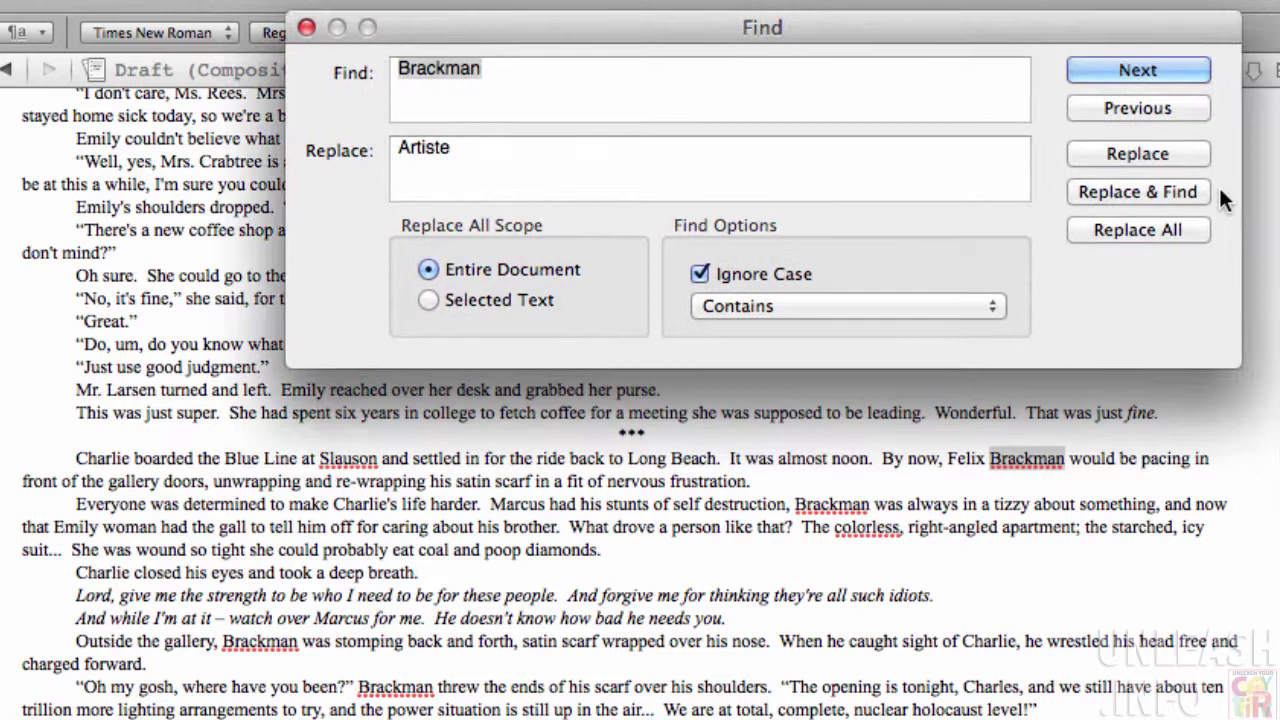
Step: Replace Brackman with Artiste singly, then Replace All for 41 changes; glance at Contains options
left_click(1139, 188)
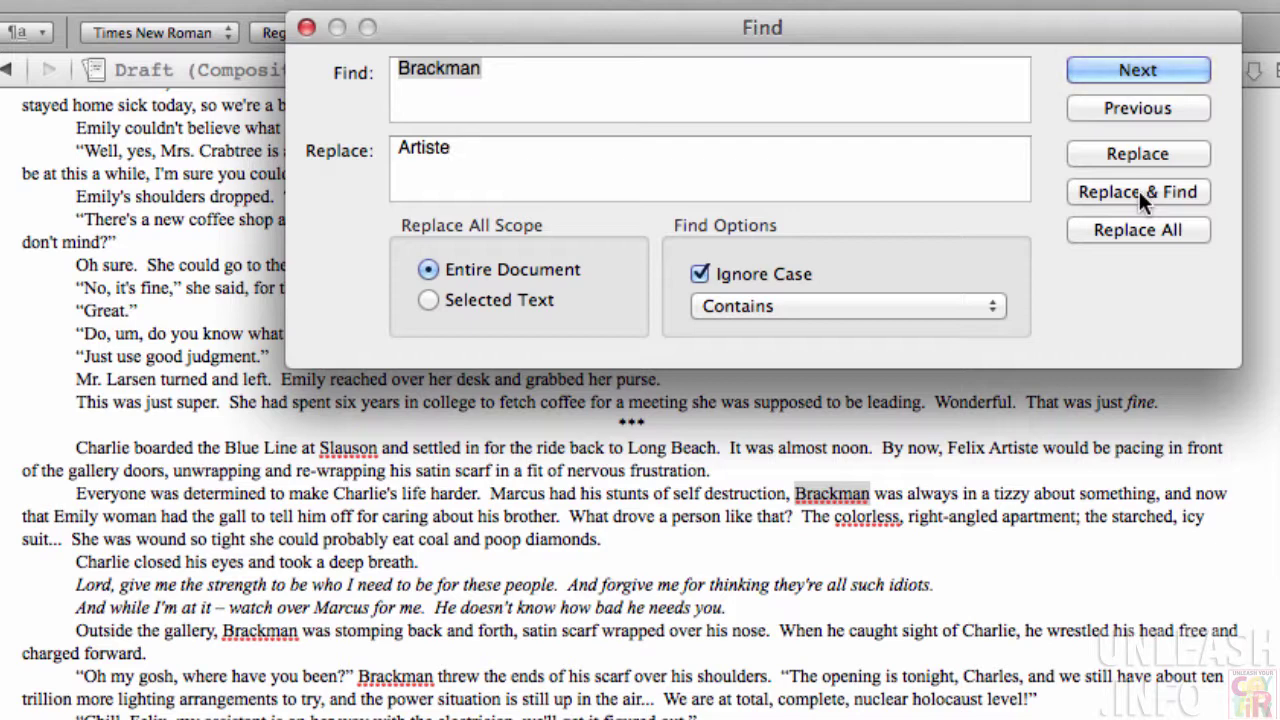
left_click(1139, 191)
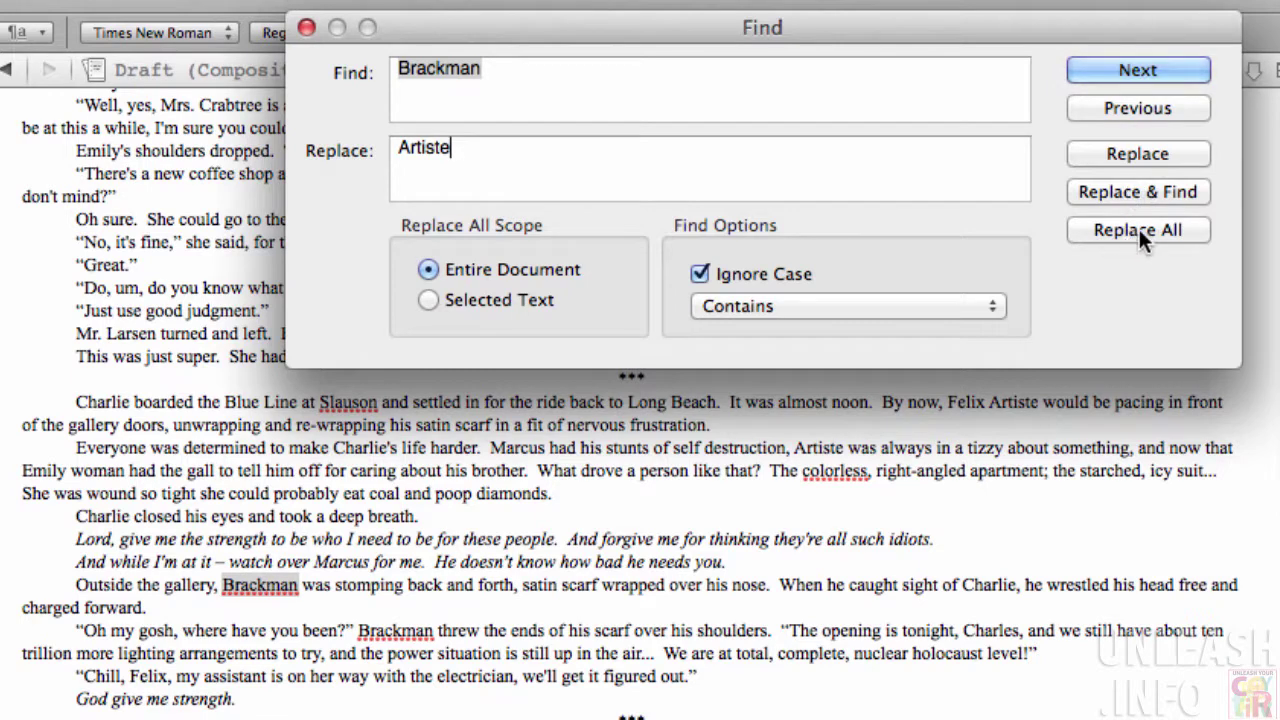
left_click(1137, 228)
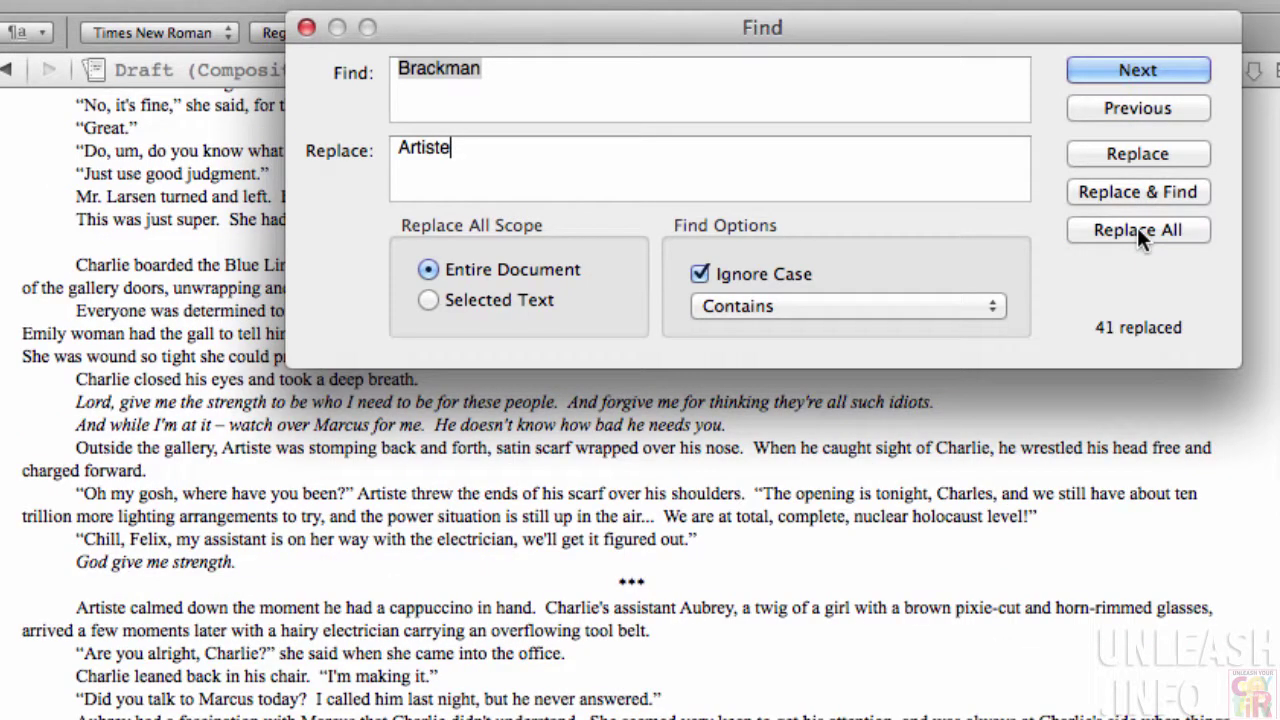
left_click(918, 305)
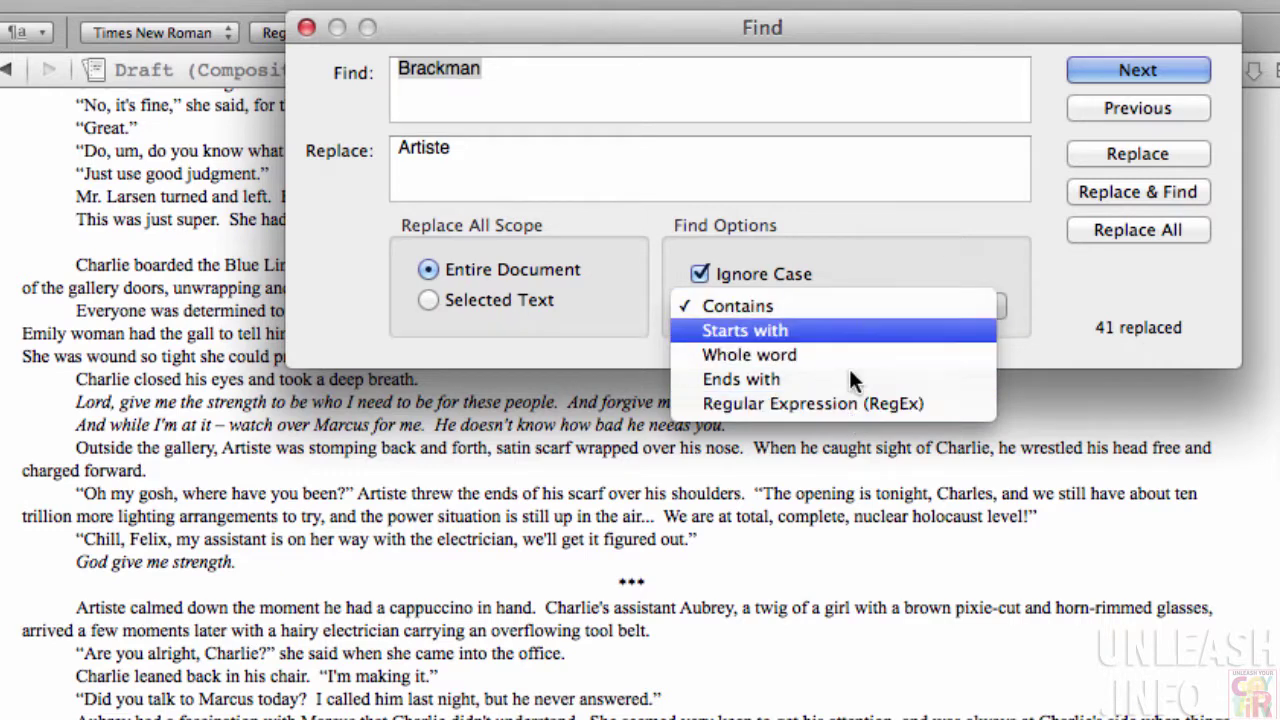
left_click(910, 268)
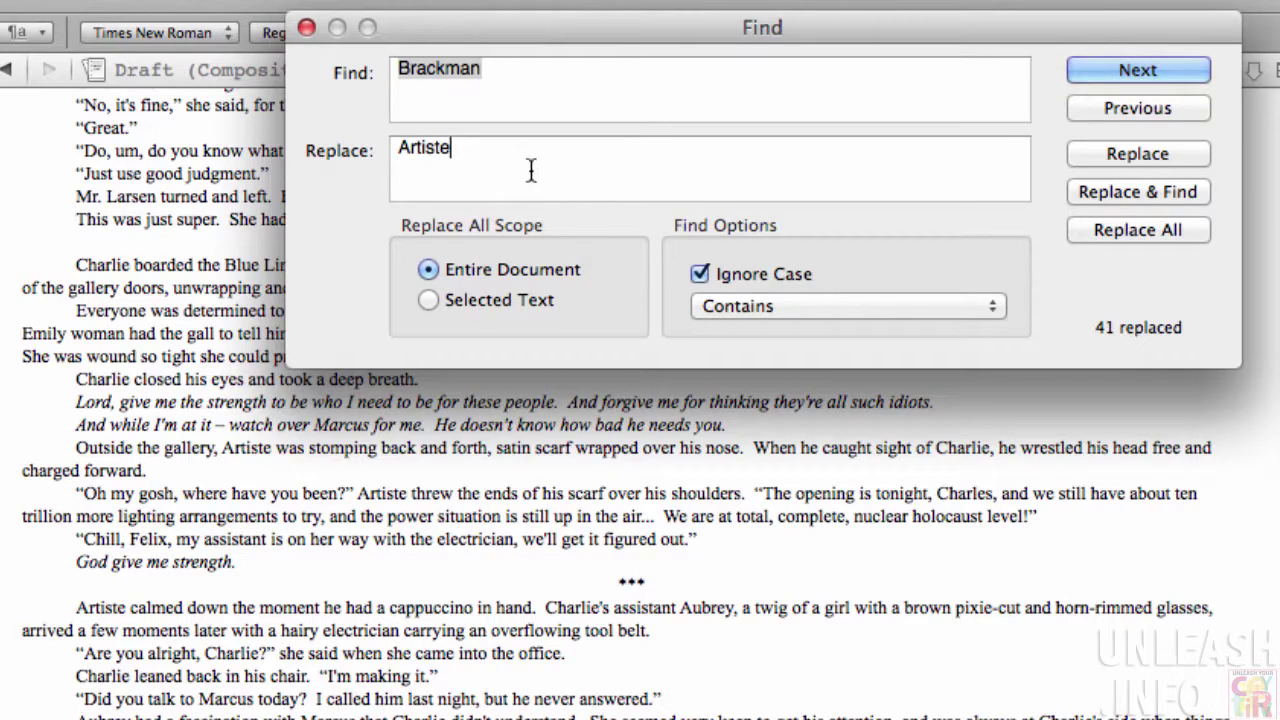
Step: Close Find and Replace and bring up the Find by Formatting window
left_click(307, 27)
left_click(183, 9)
mouse_move(250, 494)
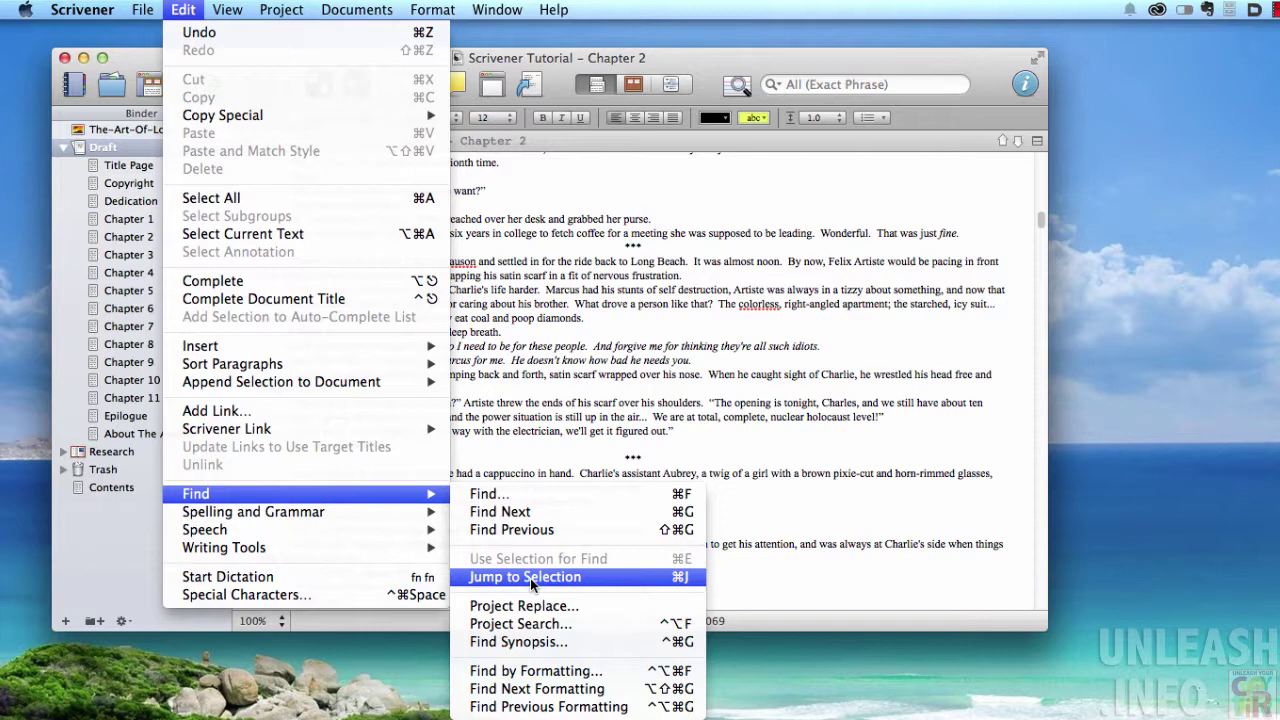
left_click(536, 672)
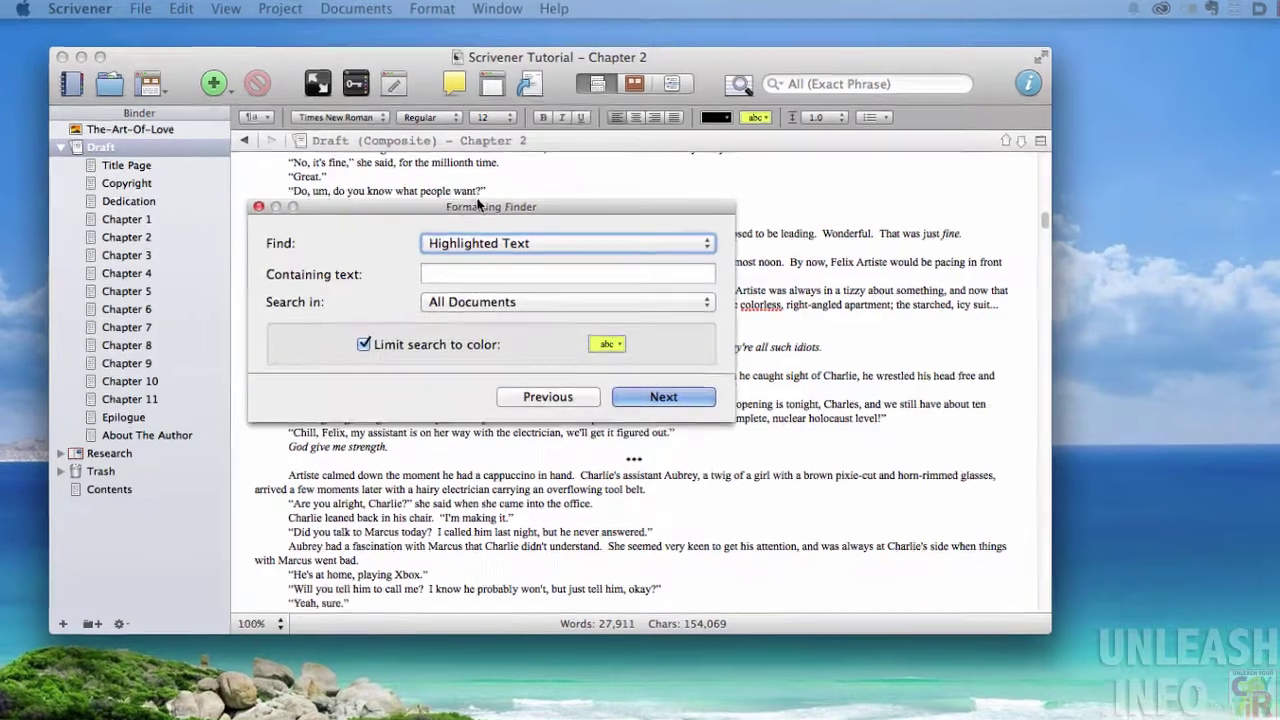
Step: Review the Formatting Finder options, keeping All Documents and Highlighted Text, then close it
left_click_drag(486, 209, 608, 214)
left_click(582, 310)
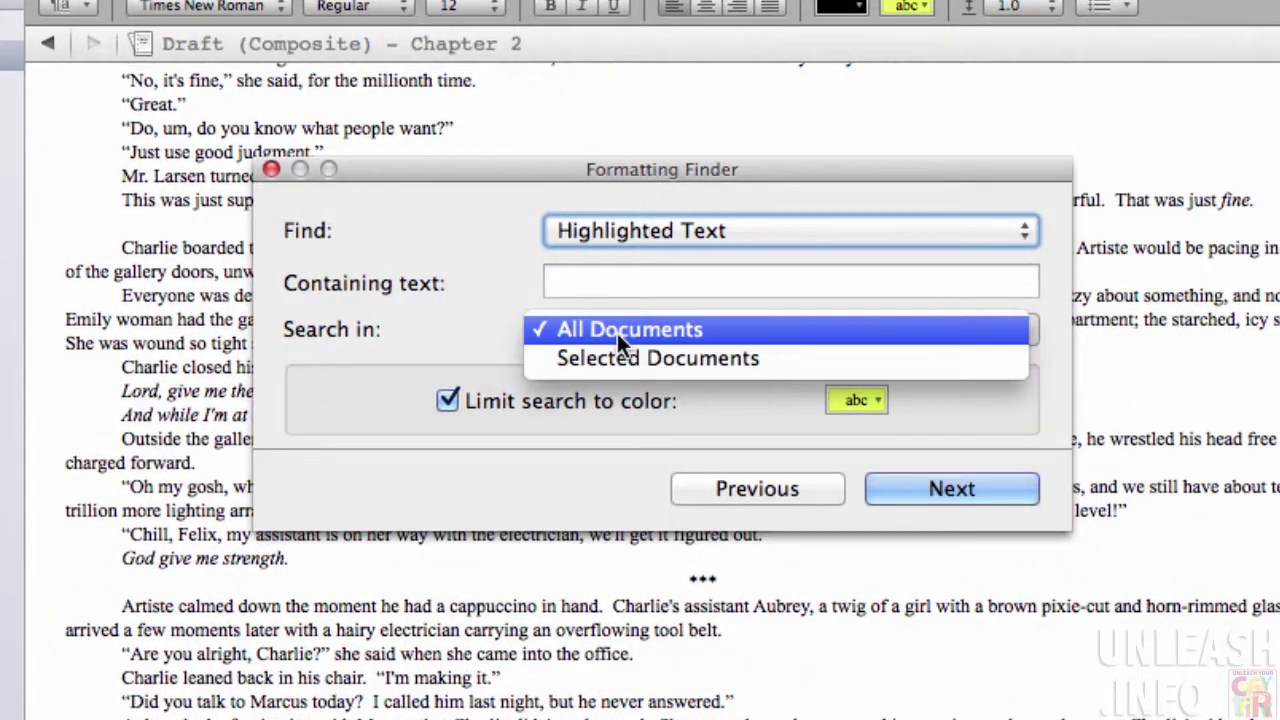
left_click(617, 330)
left_click(618, 217)
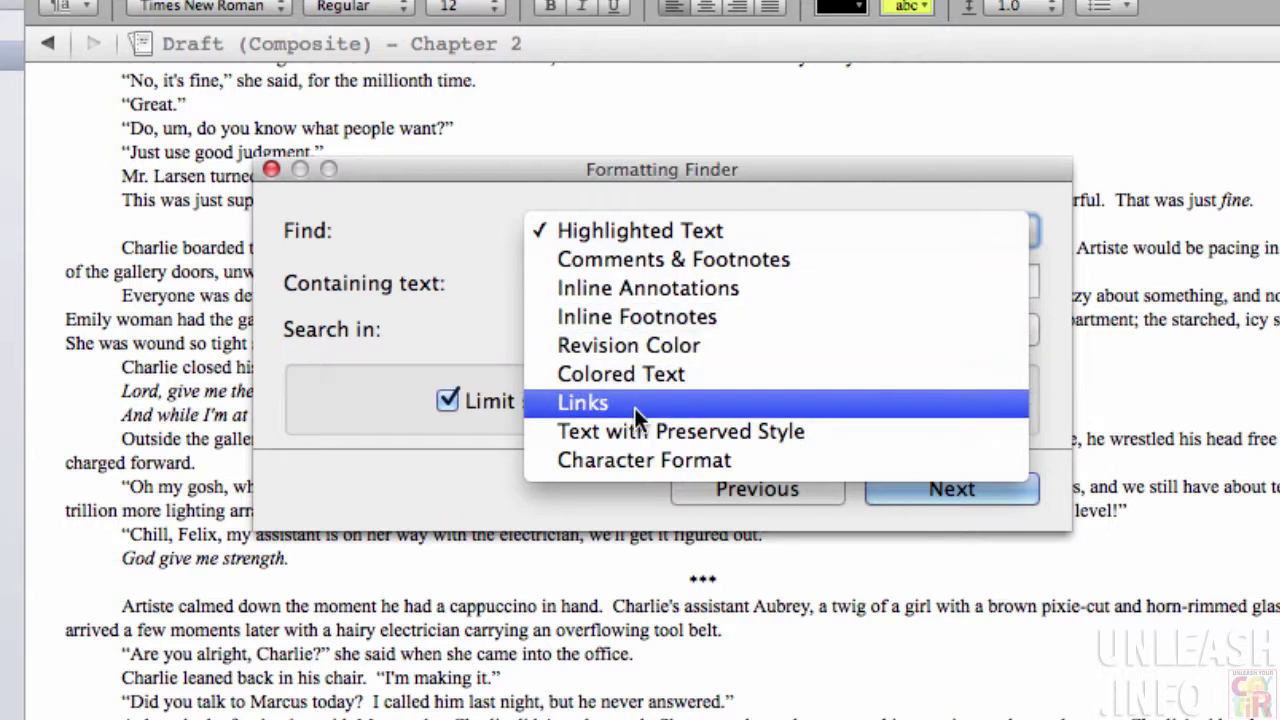
left_click(645, 192)
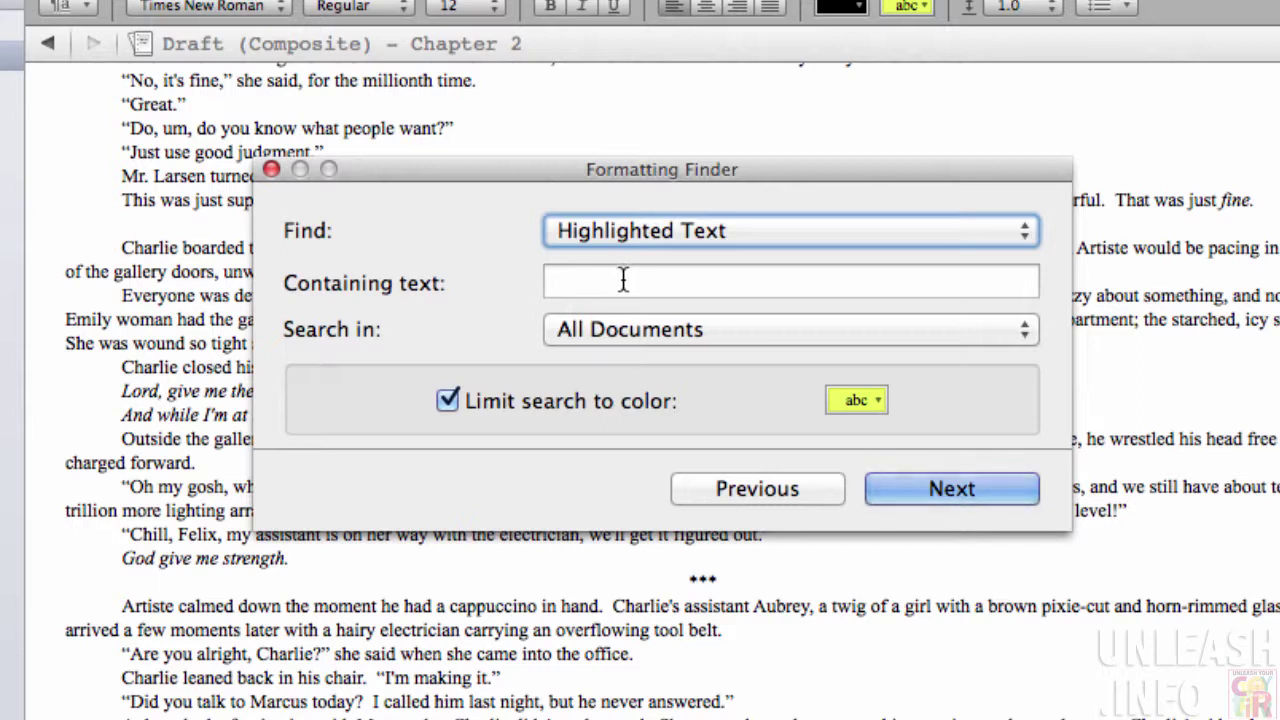
left_click(623, 280)
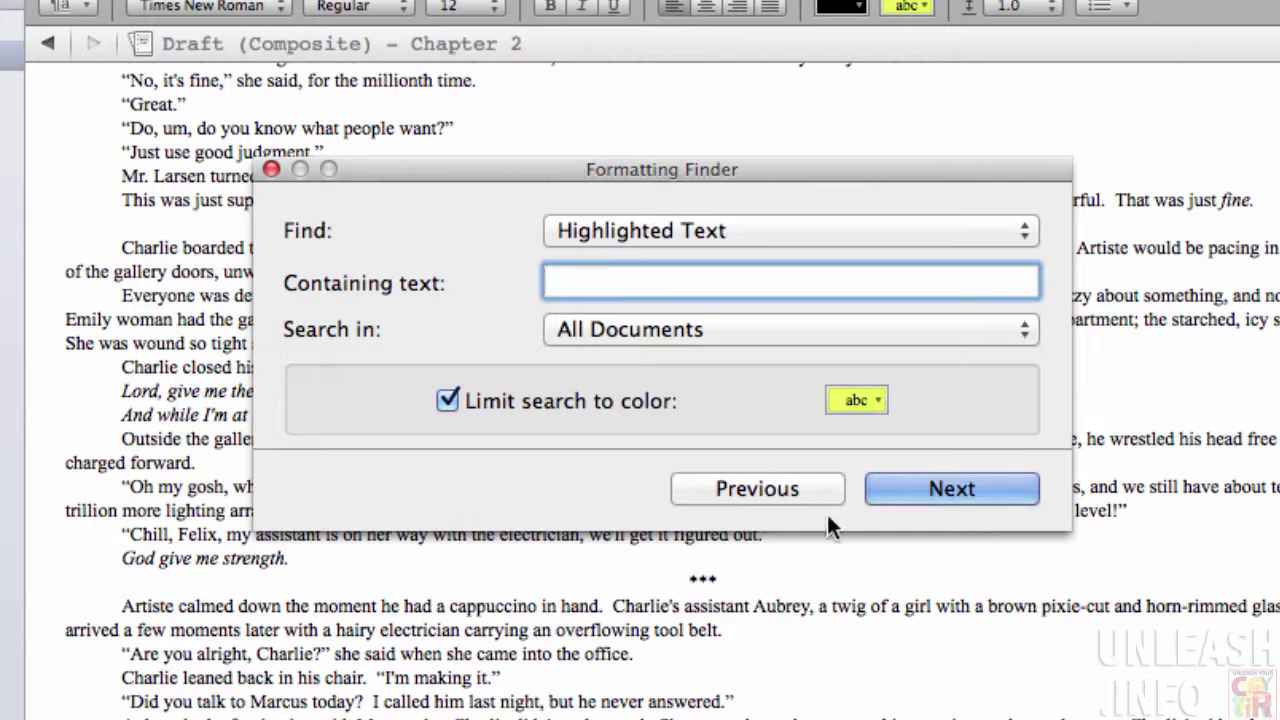
left_click(270, 169)
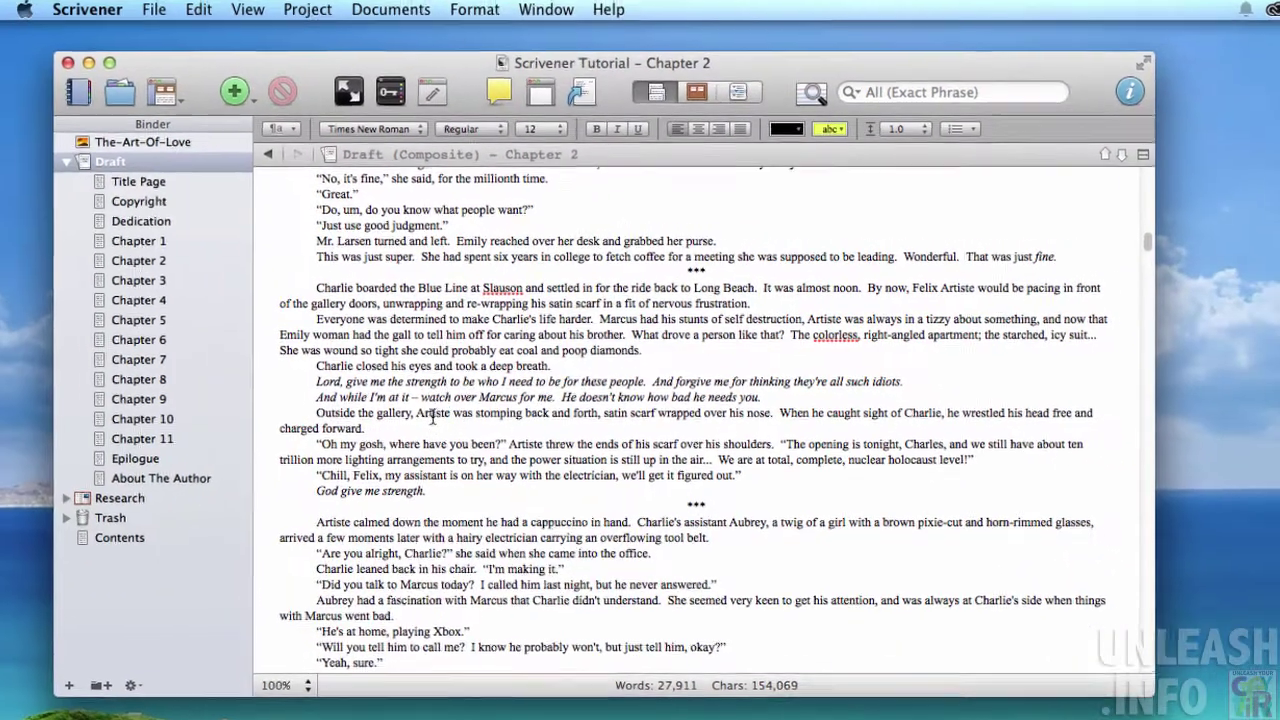
Step: Copy the word 'Artiste' from the manuscript and bring up Find and Replace
double_click(435, 413)
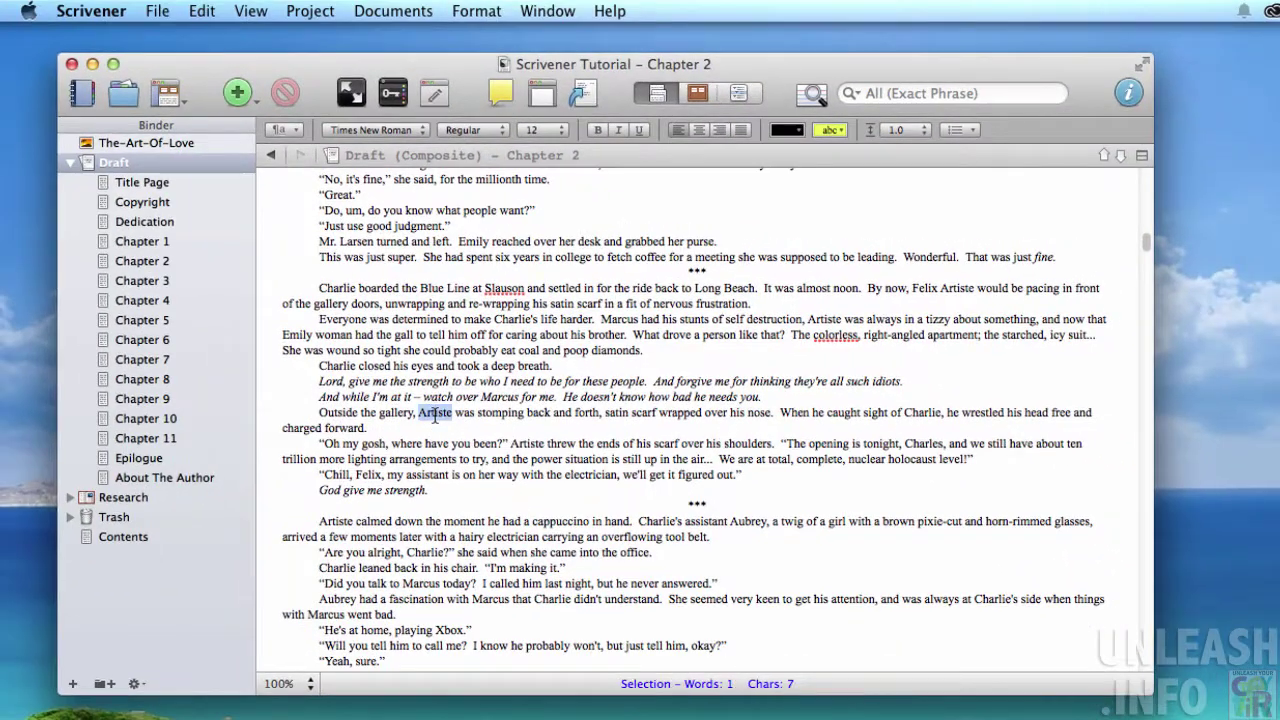
key("super+c")
left_click(251, 11)
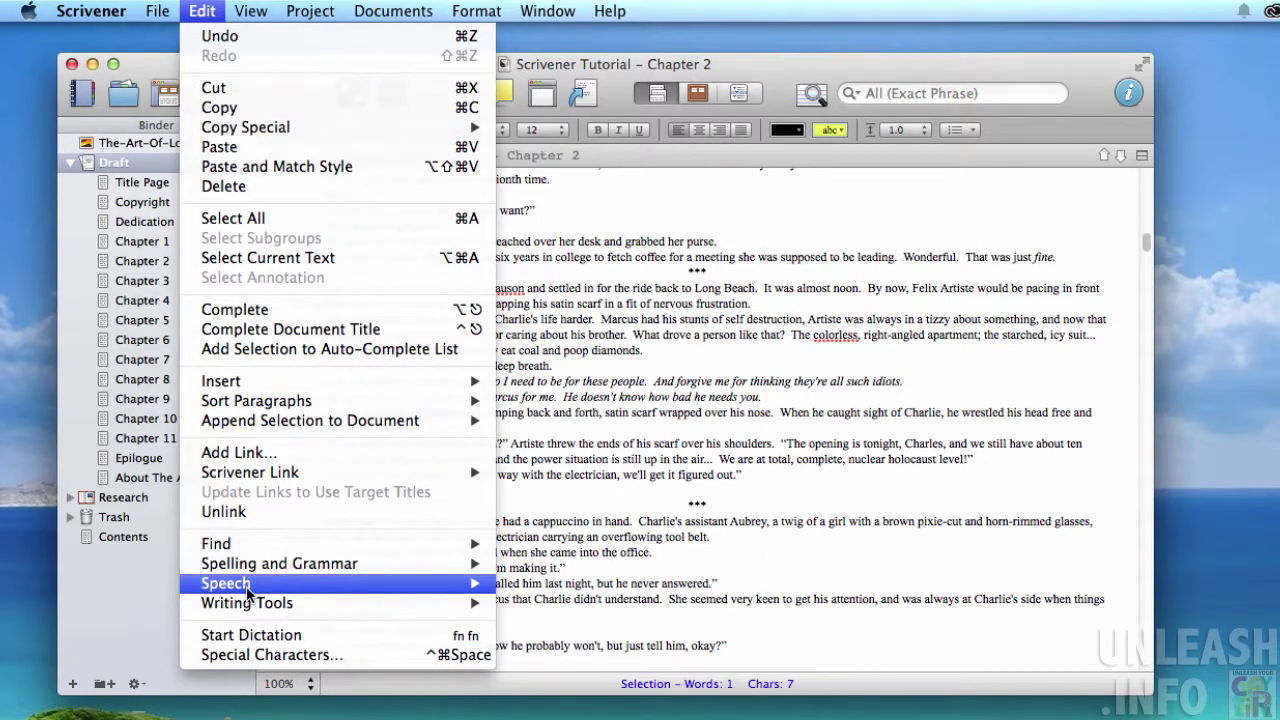
left_click(555, 543)
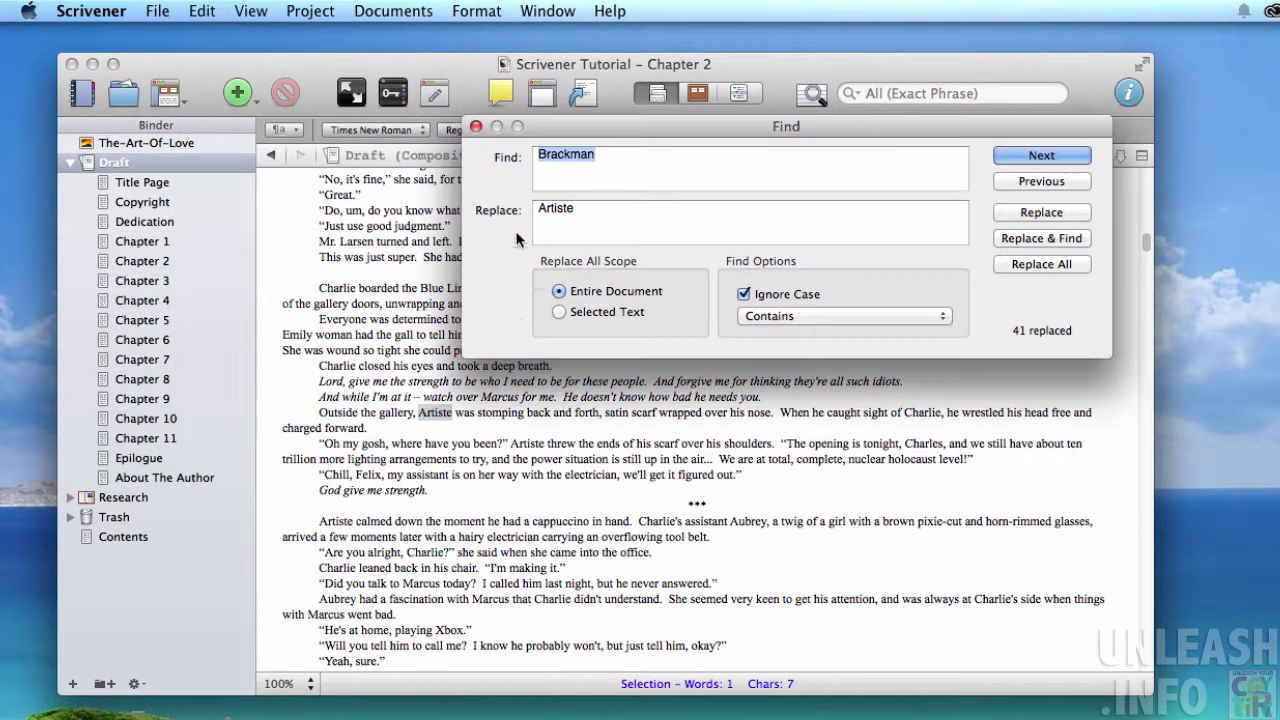
Step: Replace all 'Artiste' with 'Brackman' across the draft, 43 replacements
left_click(597, 160)
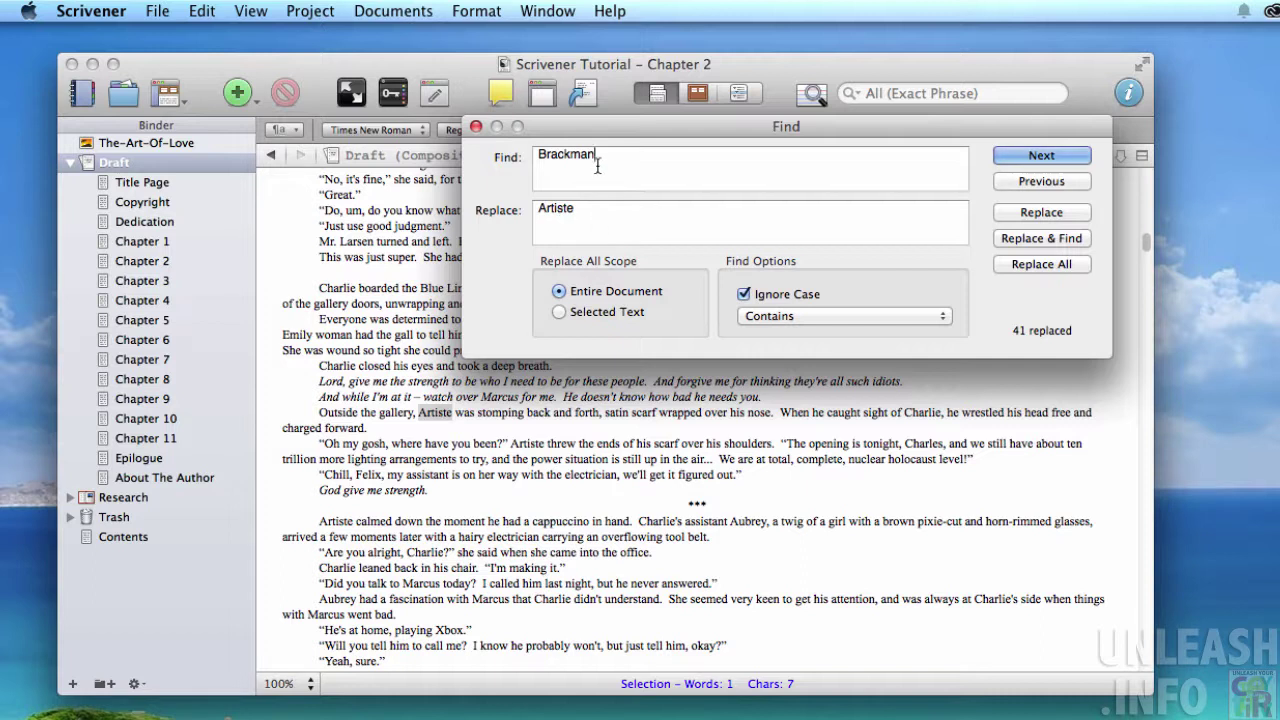
double_click(590, 160)
key("super+v")
double_click(585, 202)
type("B")
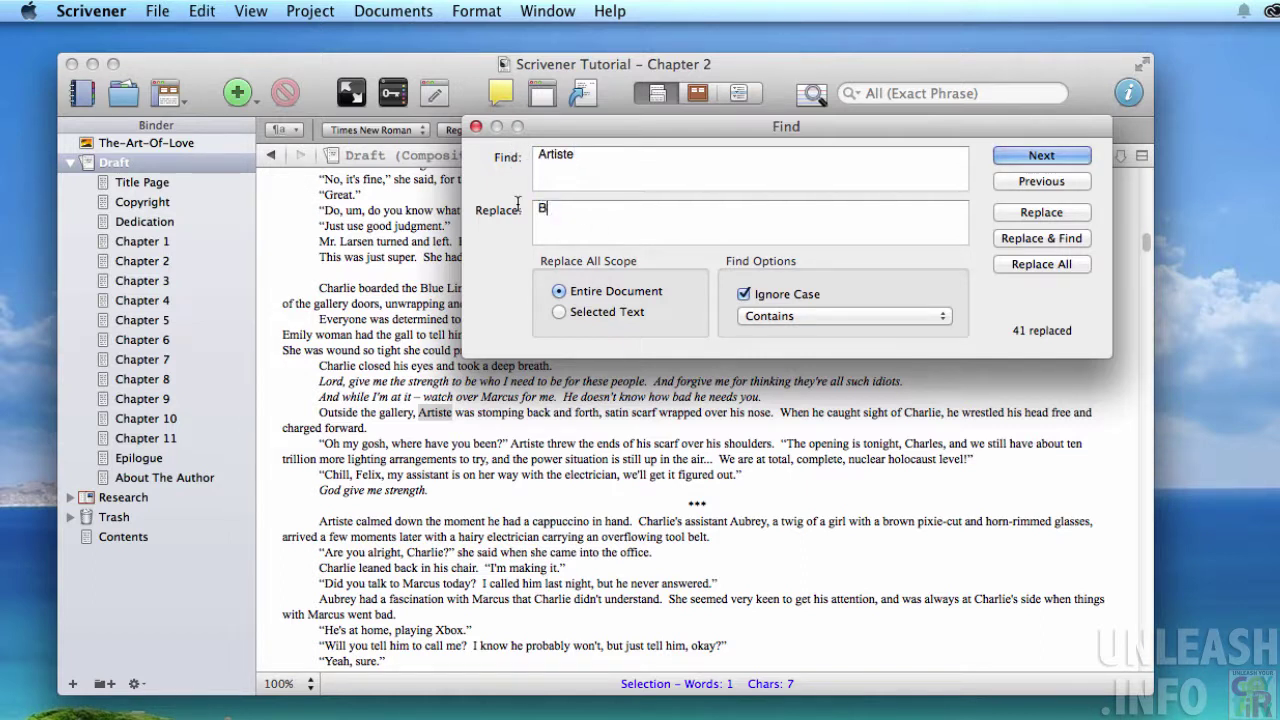
type("rackman")
left_click(1046, 262)
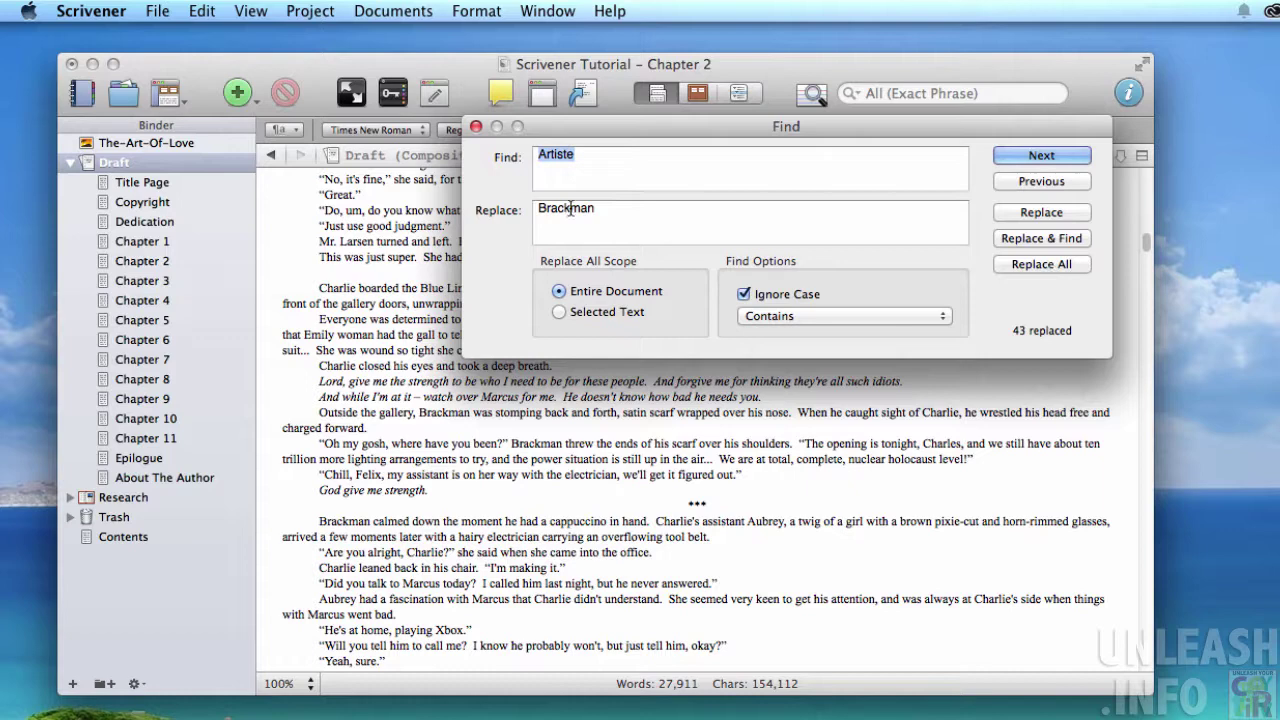
left_click_drag(610, 126, 534, 218)
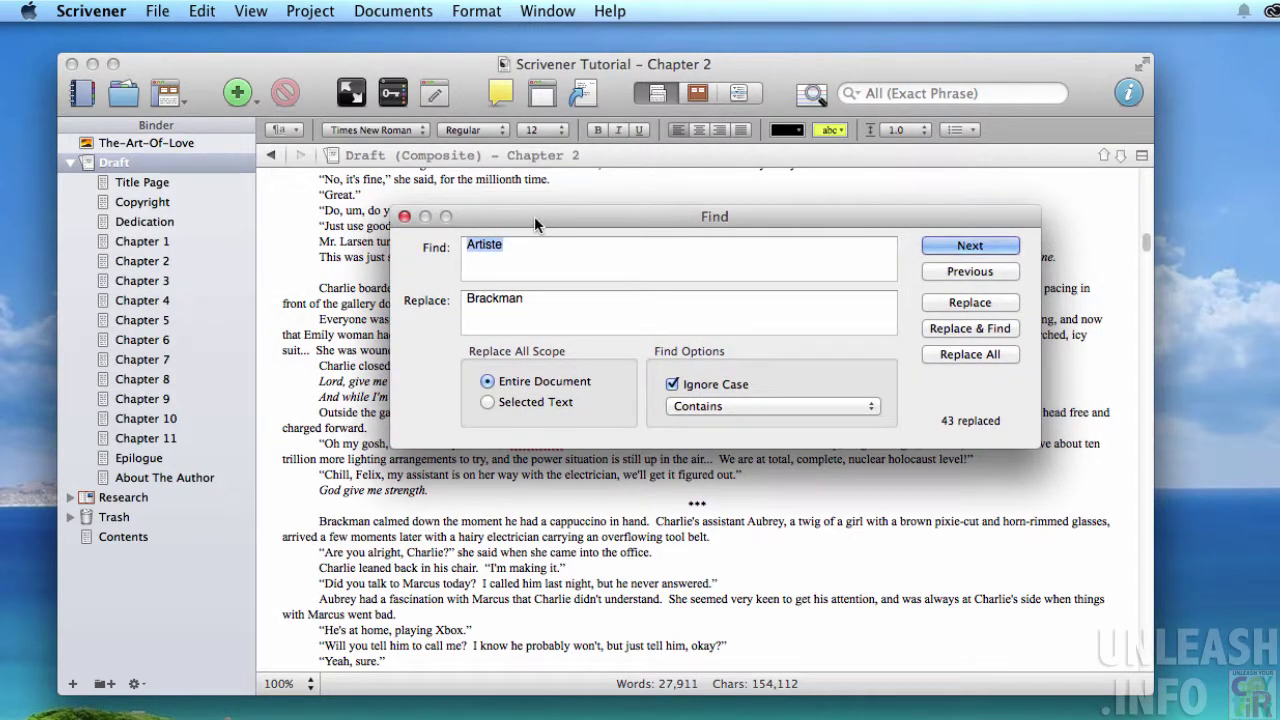